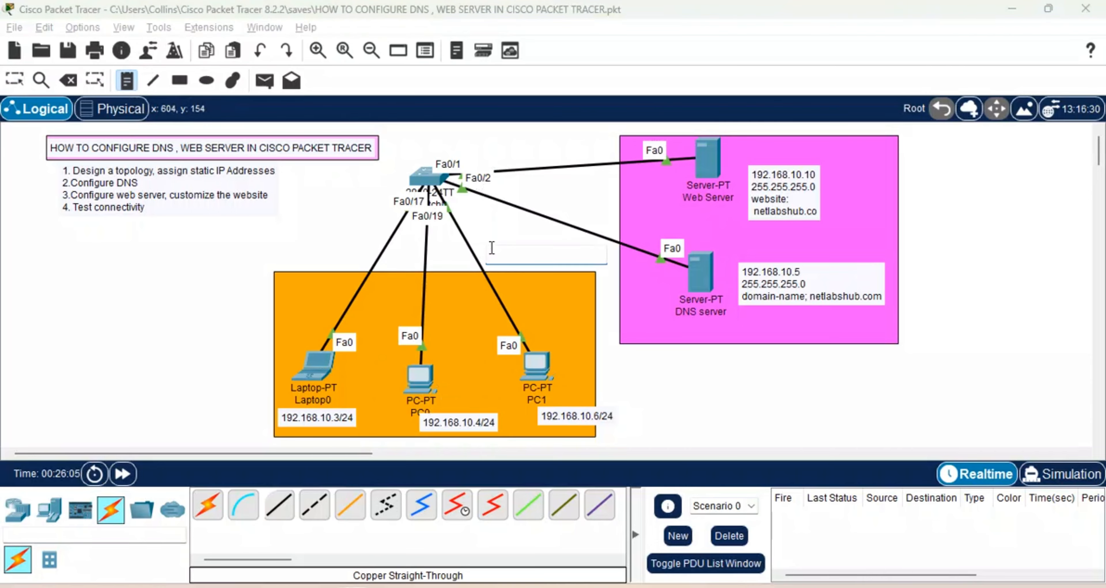
Label the network 192.168.10.0/24 with a note placed above the orange client area and finish placing notes.
text(192.)
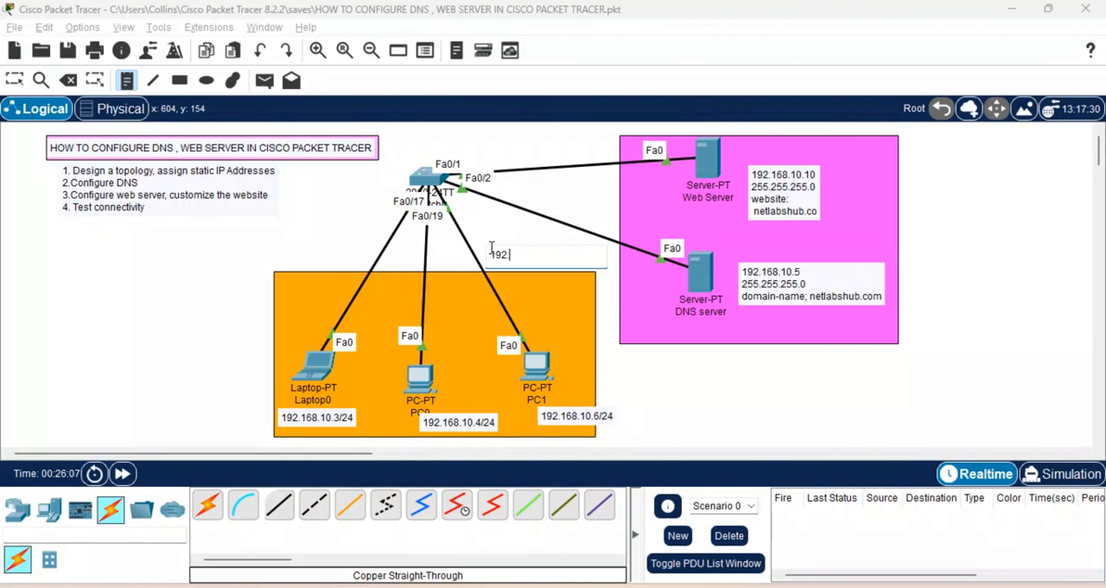
text(168)
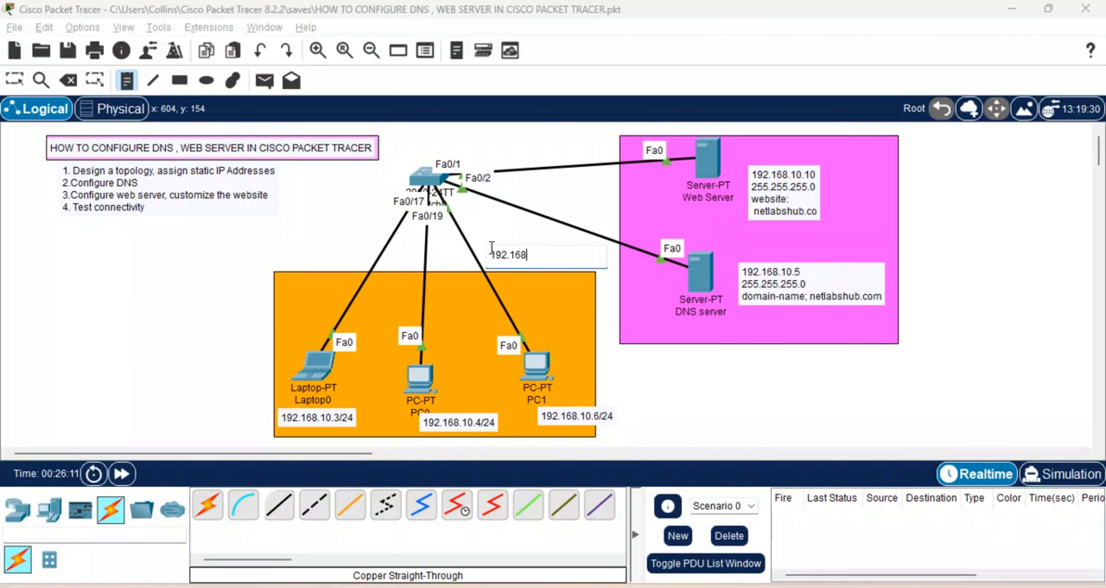
text(.10)
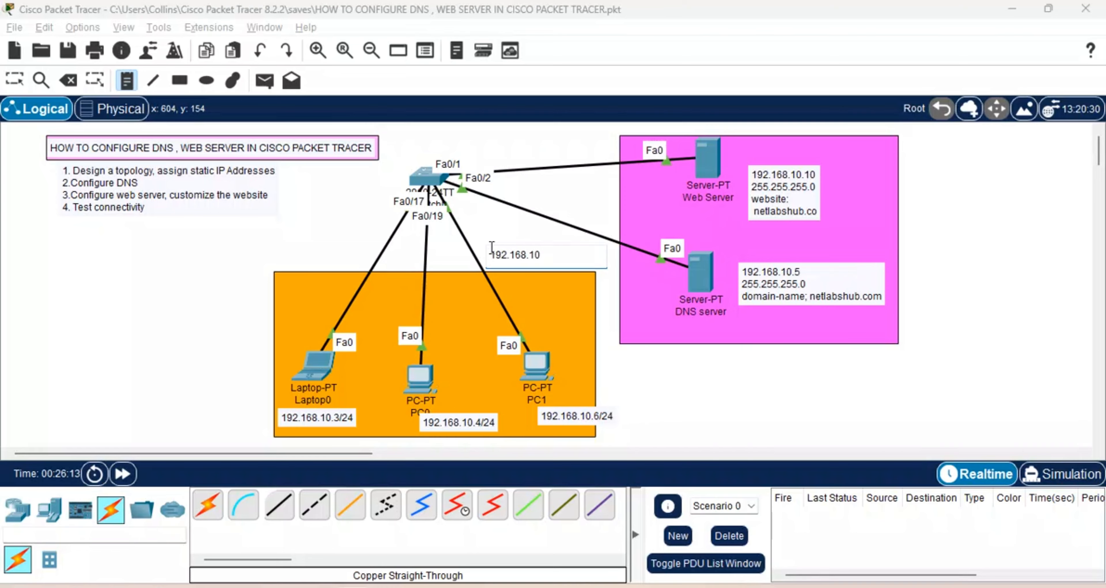
text(.0/24)
click(9, 86)
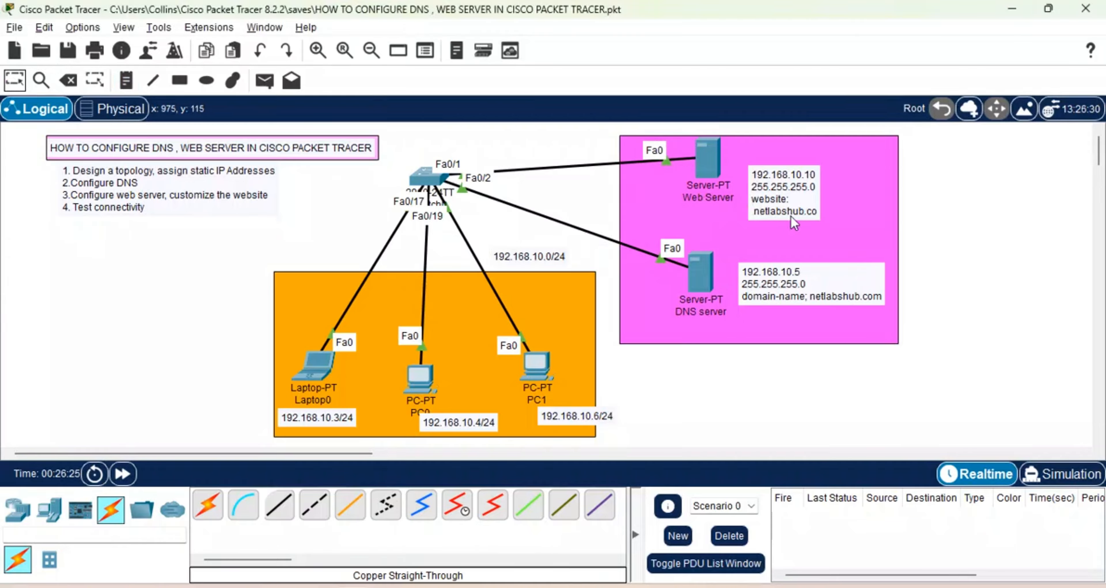
Correct the website name in the note beside the Web Server to netlabshub.com.
double_click(819, 214)
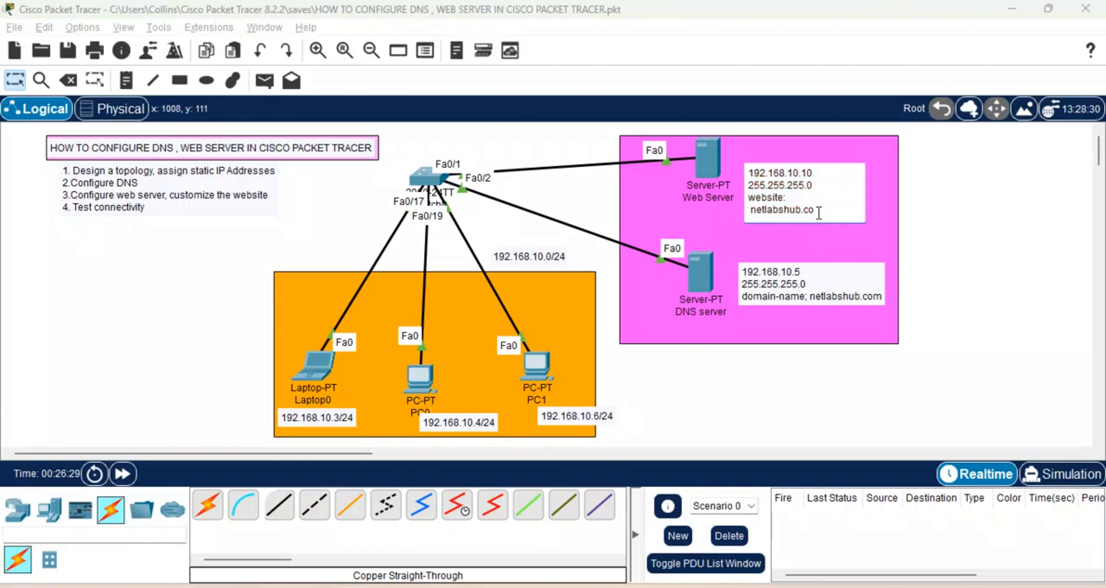
click(946, 226)
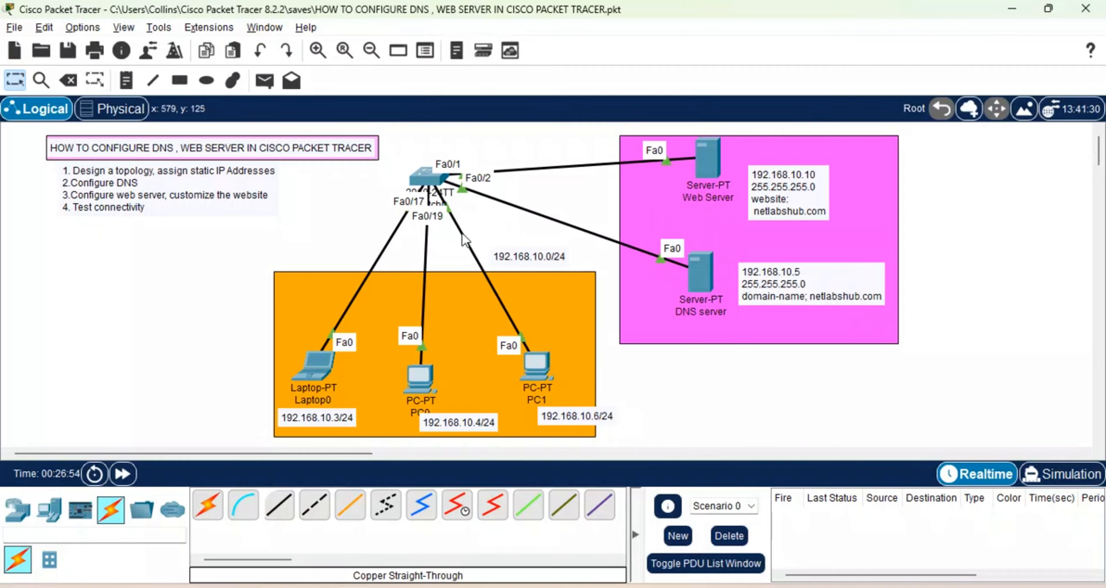
Review the static IP configurations of Laptop0 and PC0, closing each device window when done.
click(316, 380)
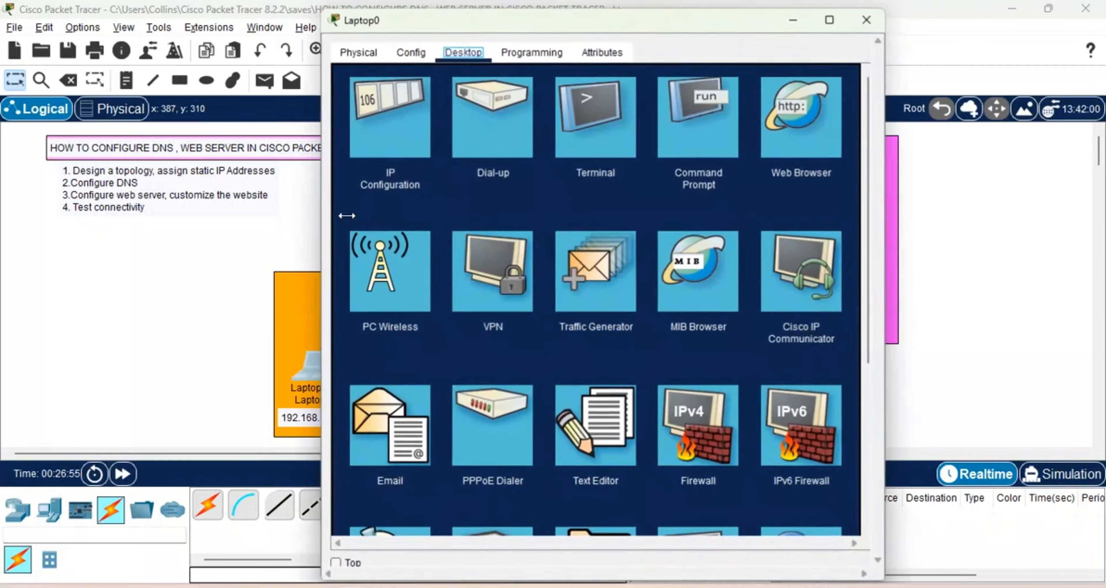
click(394, 114)
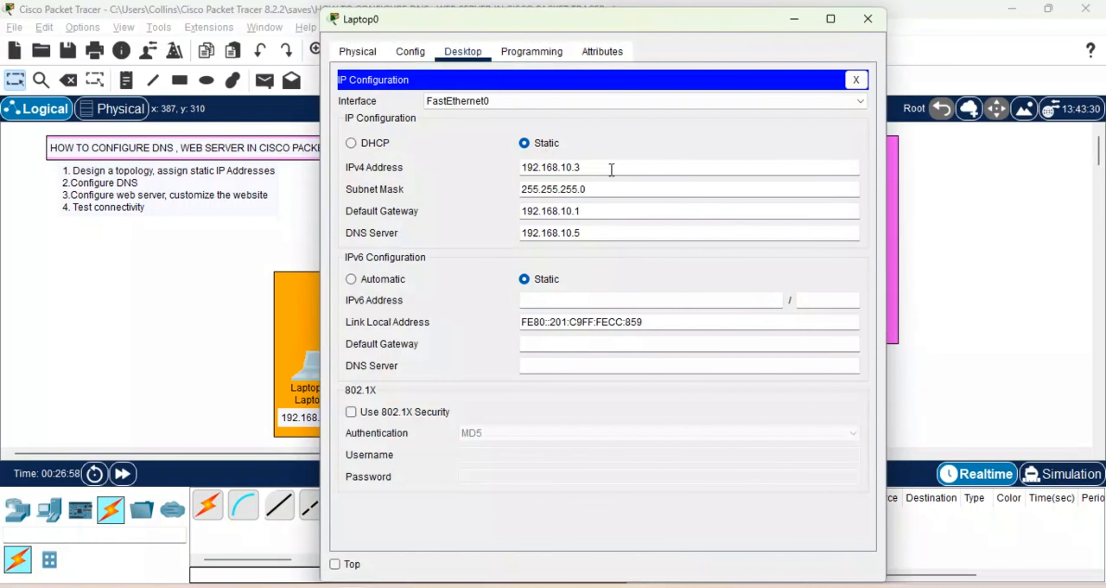
click(867, 20)
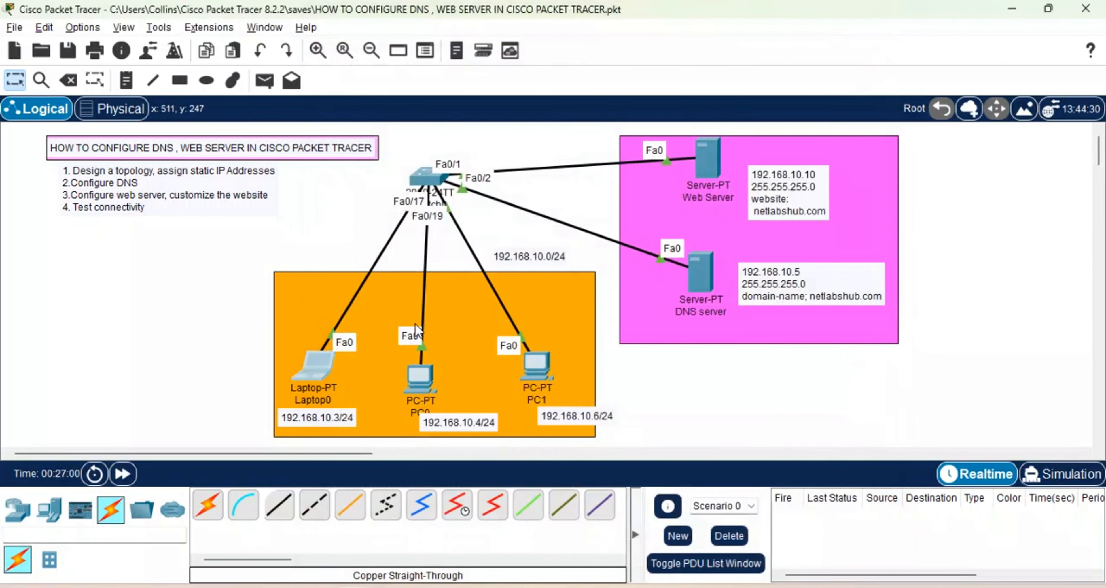
click(420, 377)
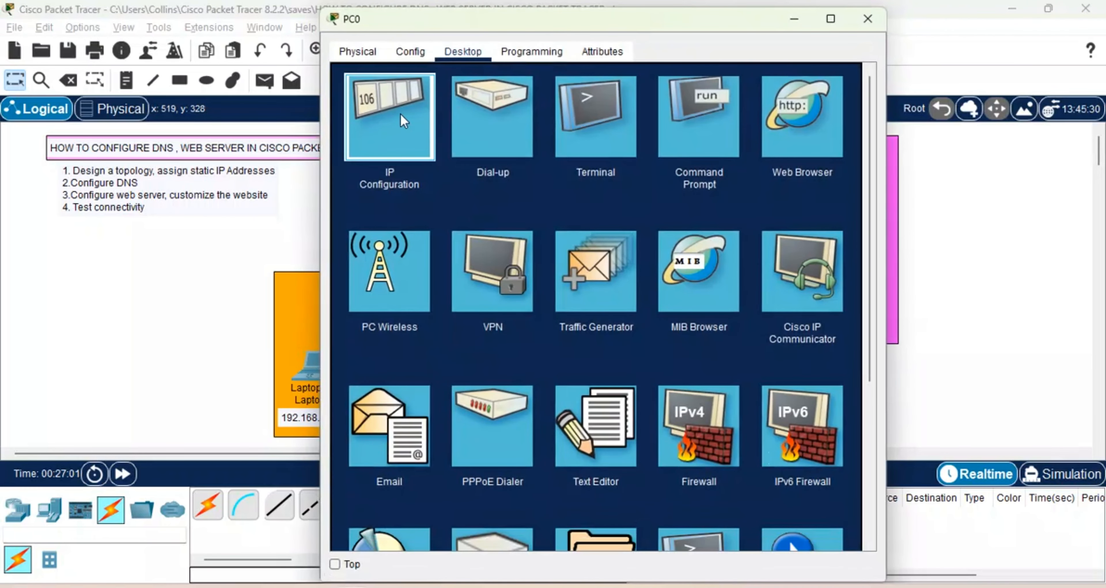
click(388, 128)
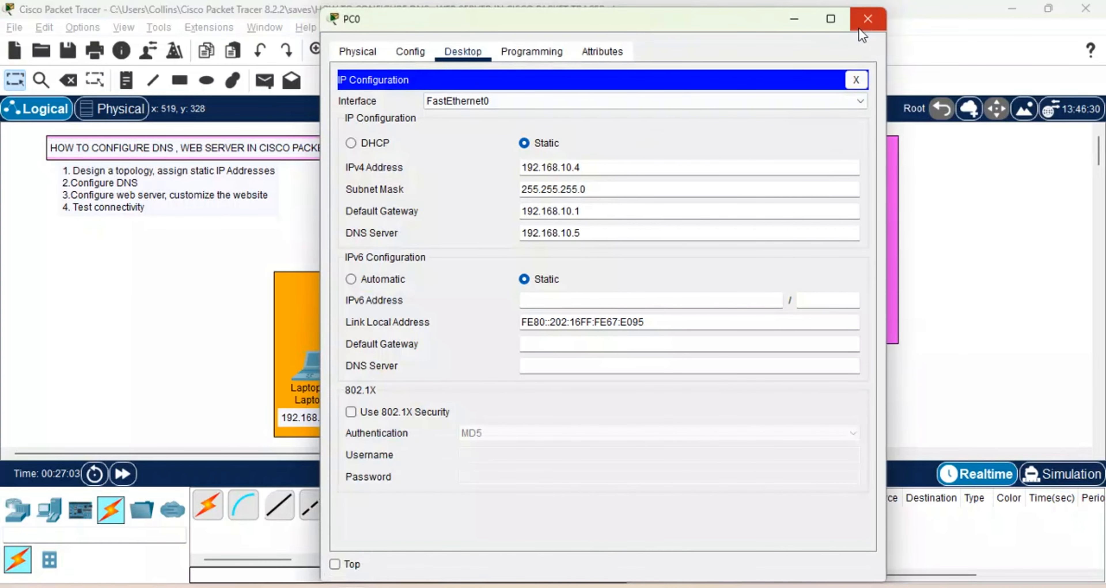
click(867, 19)
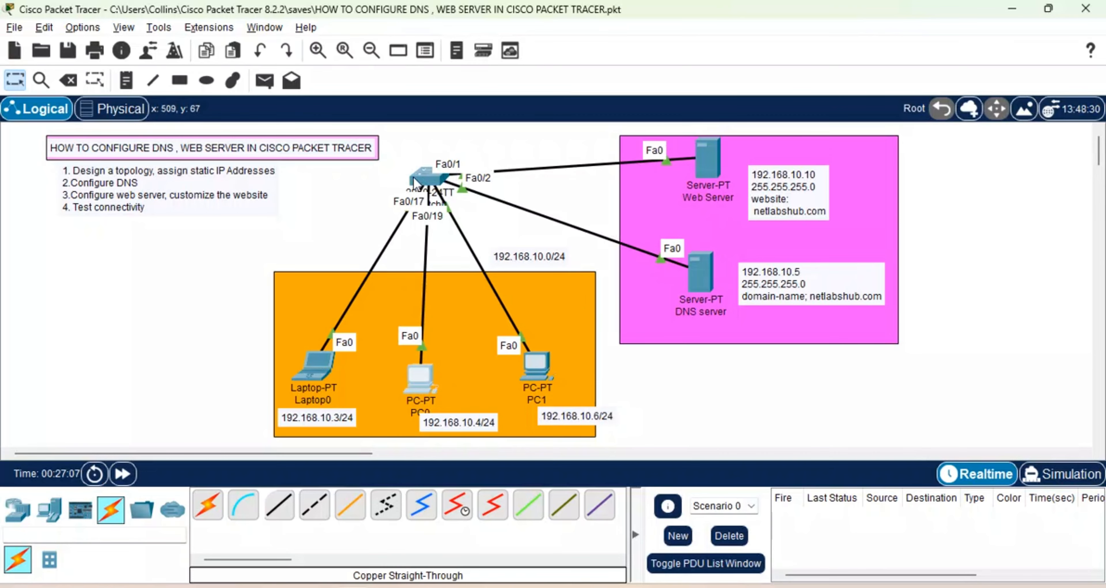
mouse_move(414, 181)
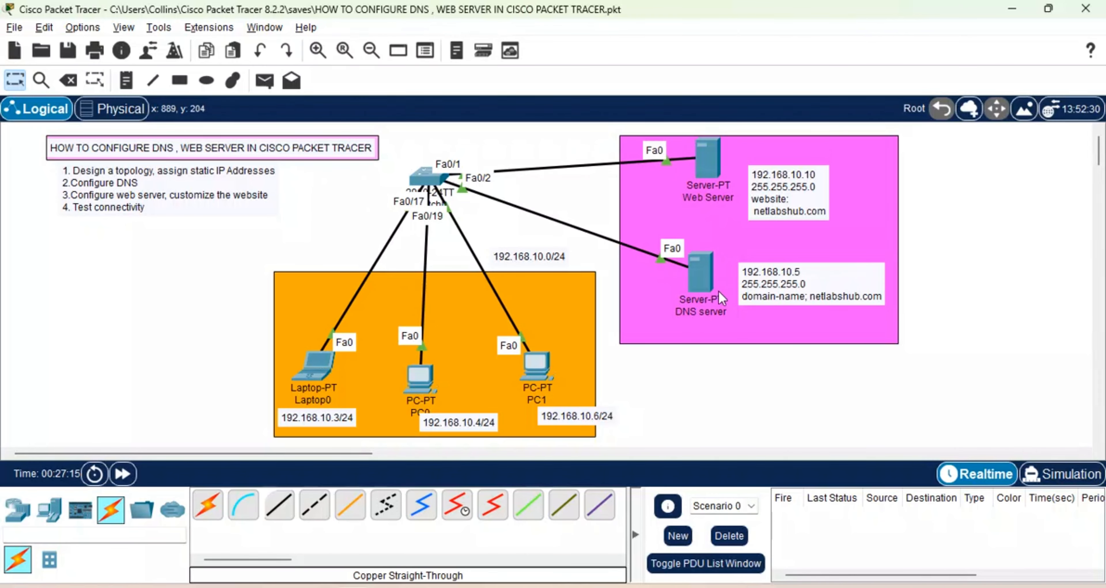
Open the IP configuration of the DNS server, moving its window clear of the topology.
click(704, 287)
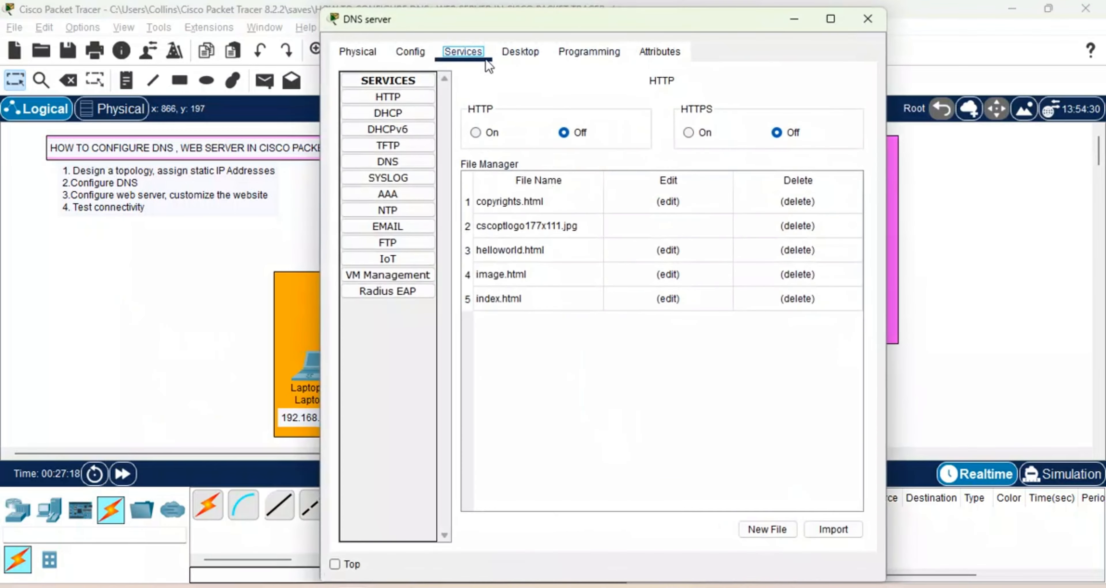
drag(723, 24, 634, 50)
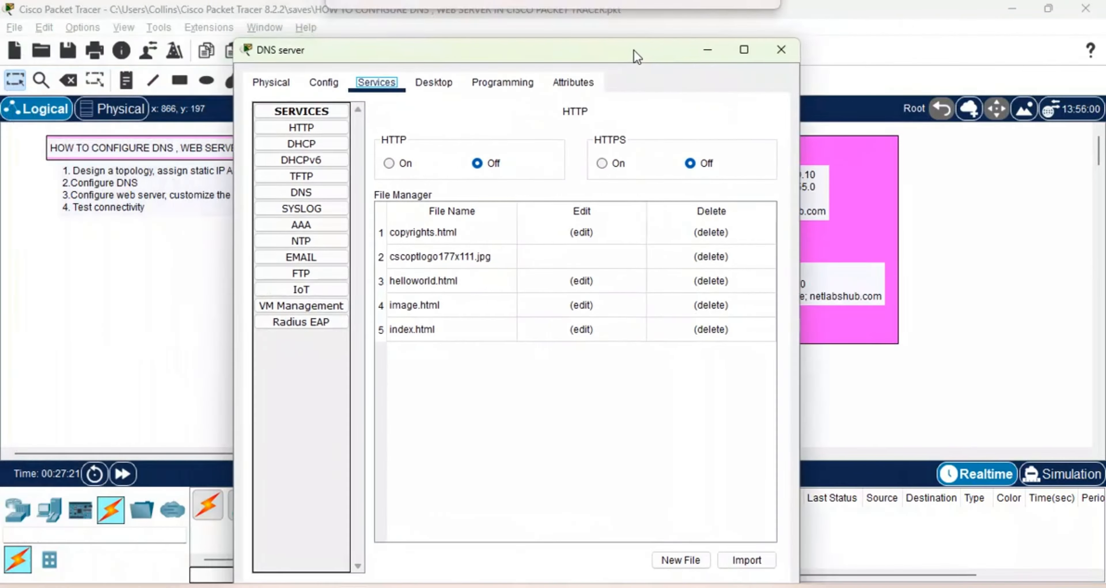
click(426, 82)
click(298, 165)
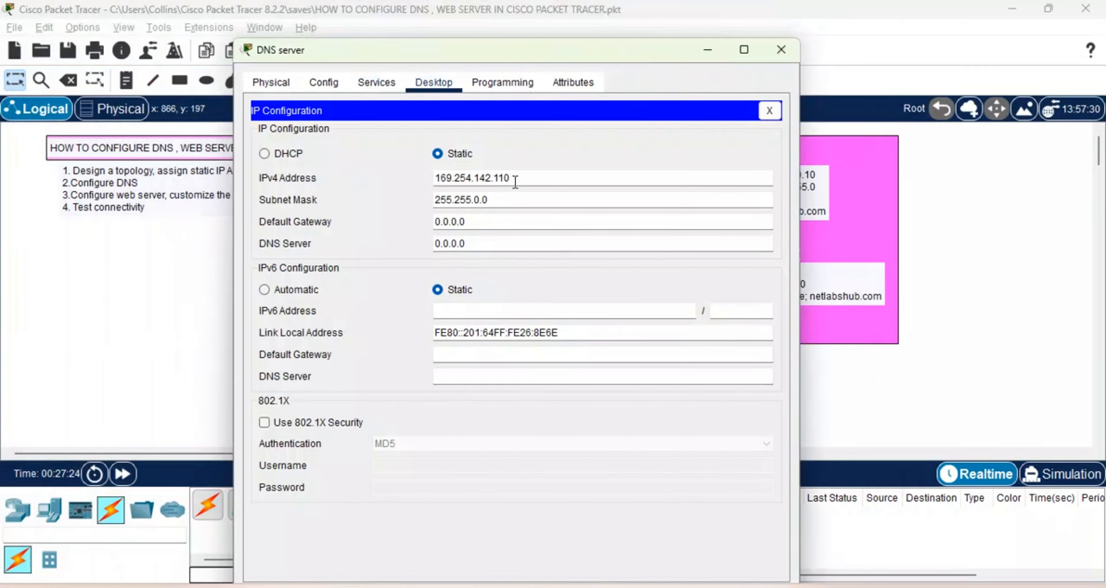
drag(515, 181, 427, 164)
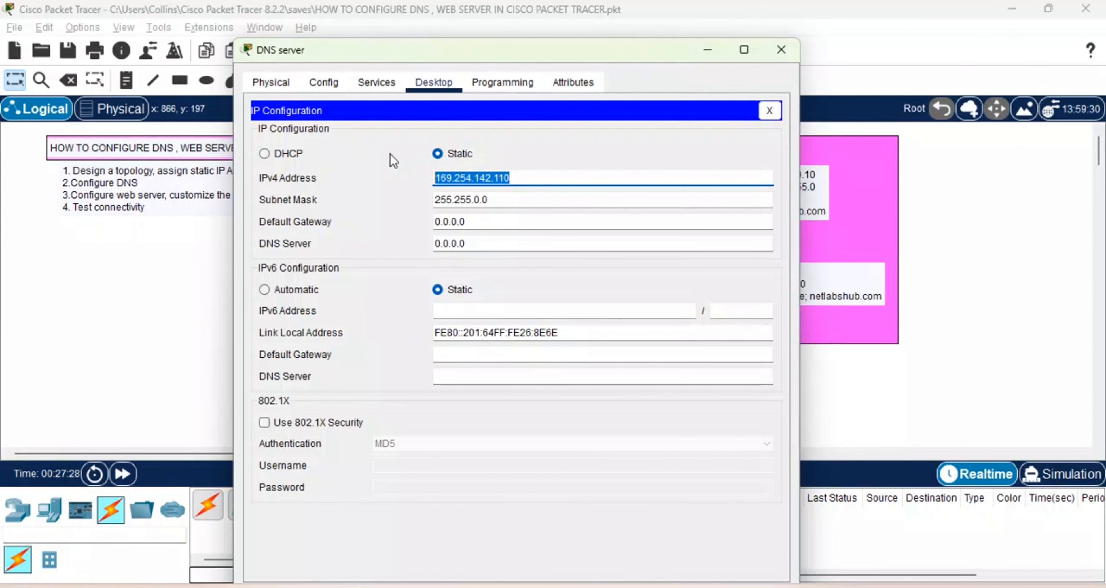
key(ctrl+v)
key(ctrl+a)
text(192)
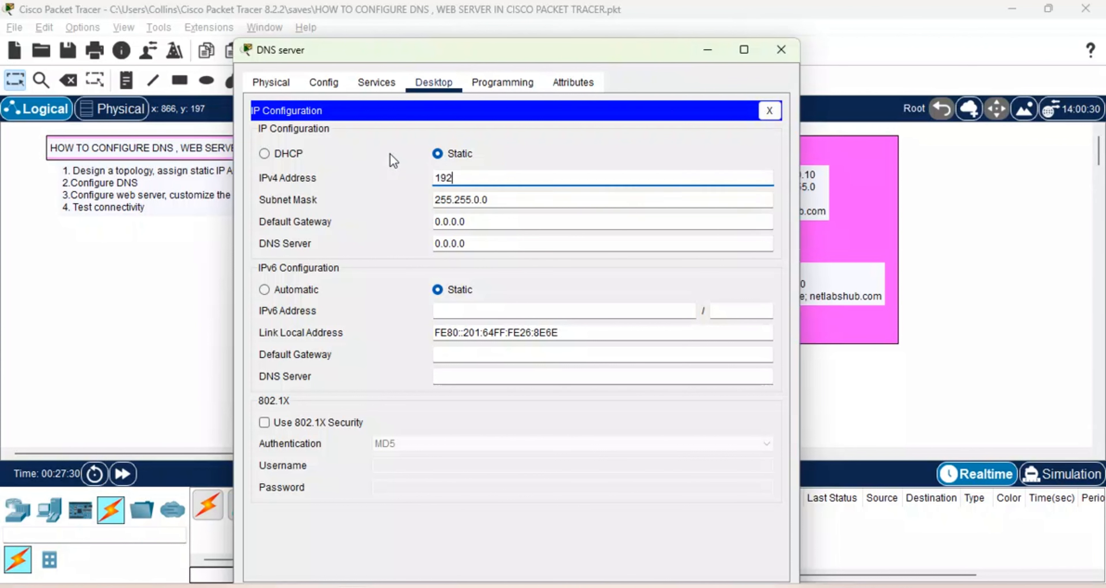
text(.168.10.5)
key(ctrl+a)
text(c)
key(Return)
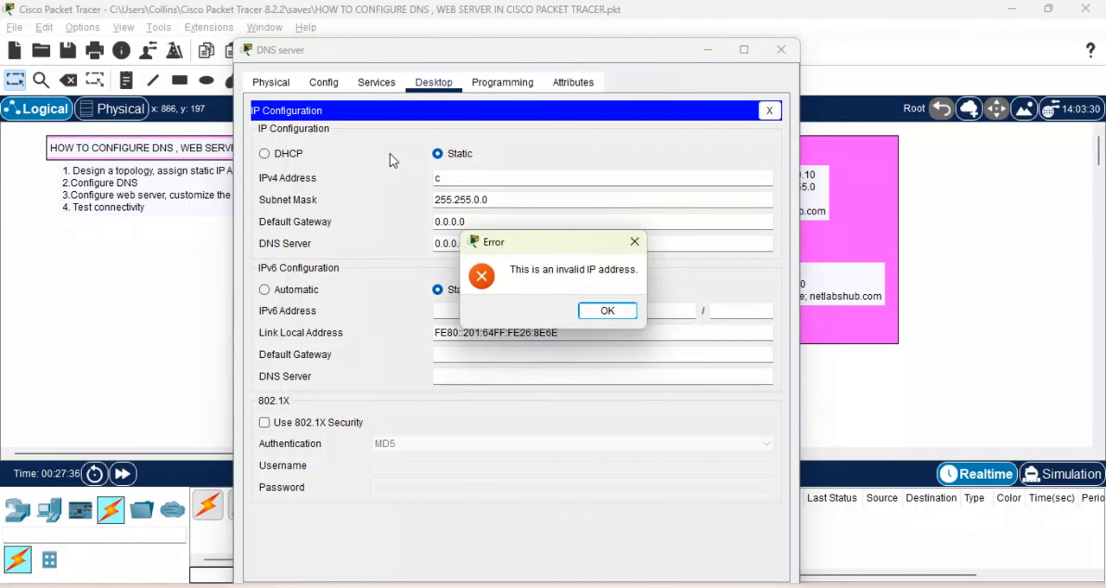
click(635, 241)
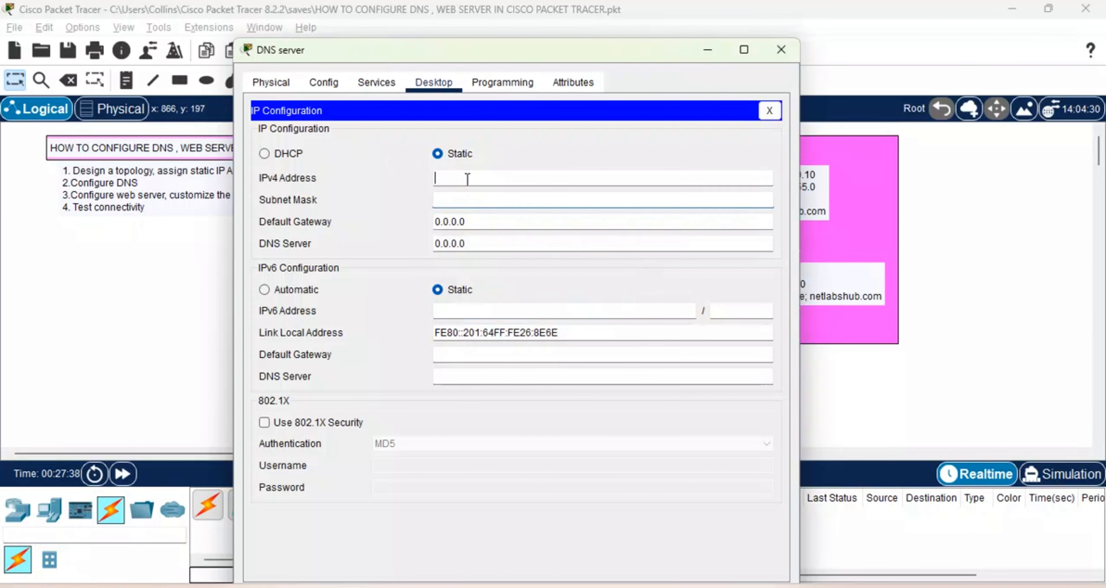
Set the DNS server's IPv4 address to 192.168.10.5 with subnet mask 255.255.255.0 and default gateway 192.168.10.1.
text(192)
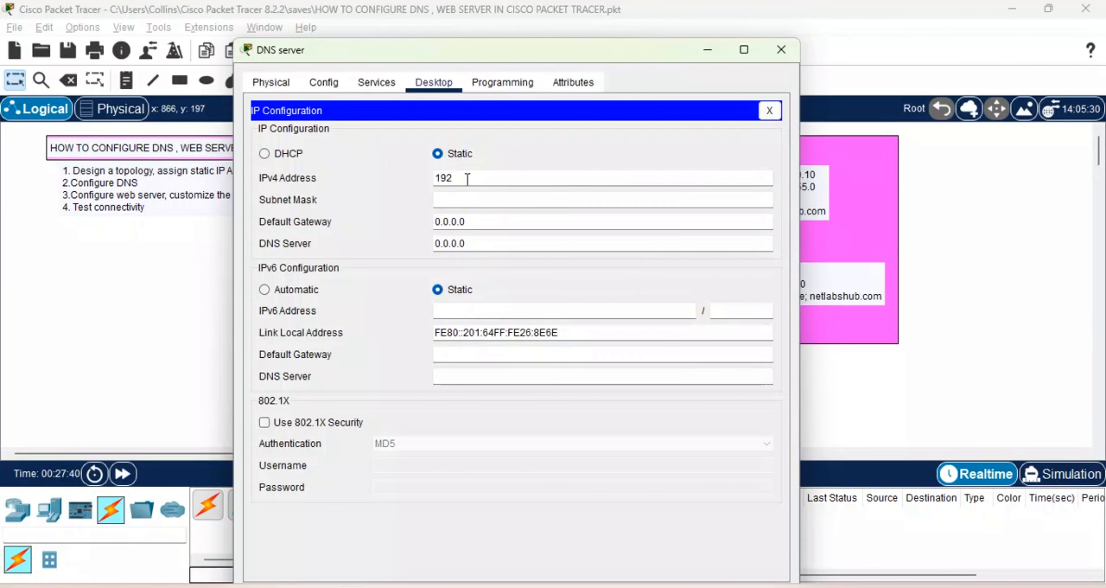
text(.168.10.5)
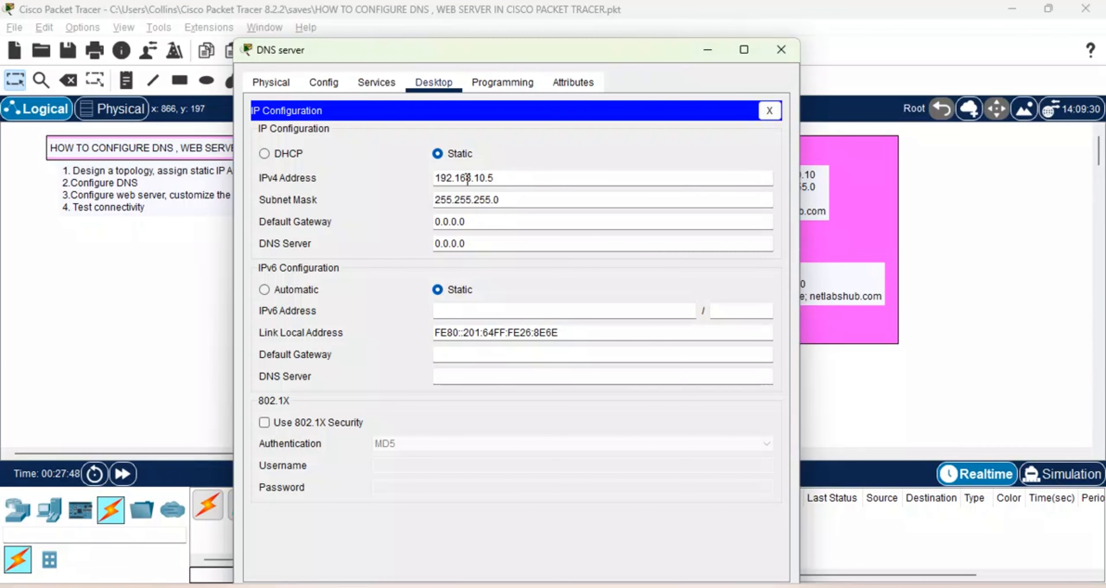
drag(503, 177, 376, 174)
key(ctrl+c)
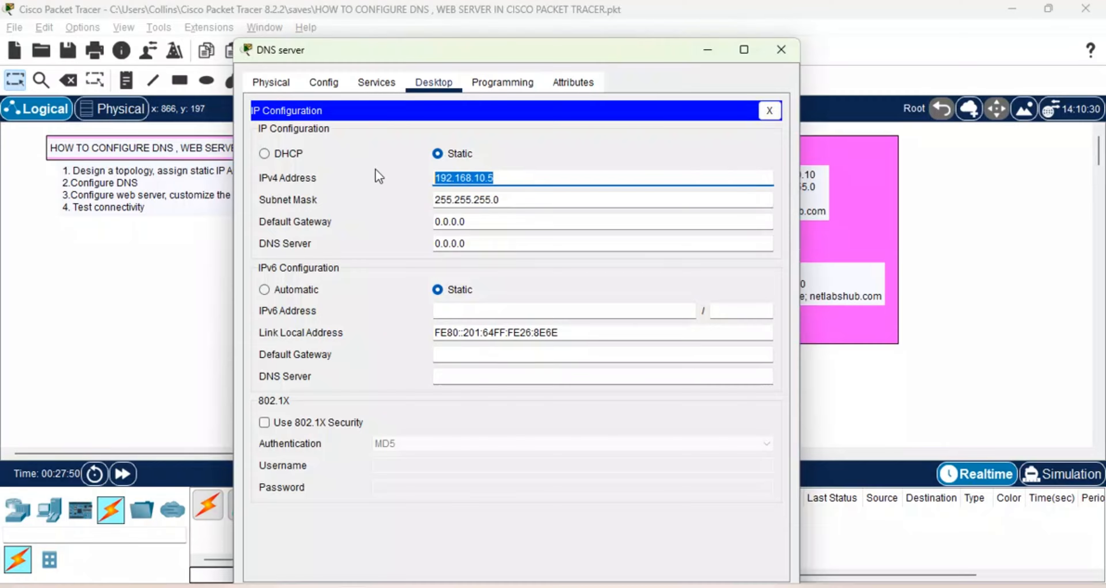
key(Tab)
key(Tab)
key(ctrl+v)
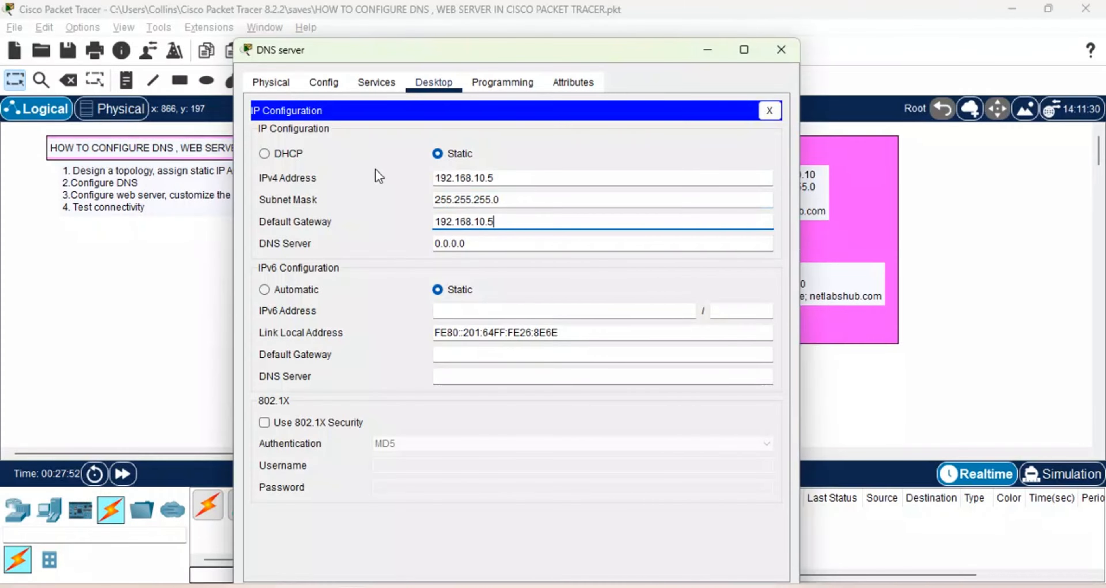
key(BackSpace)
text(1)
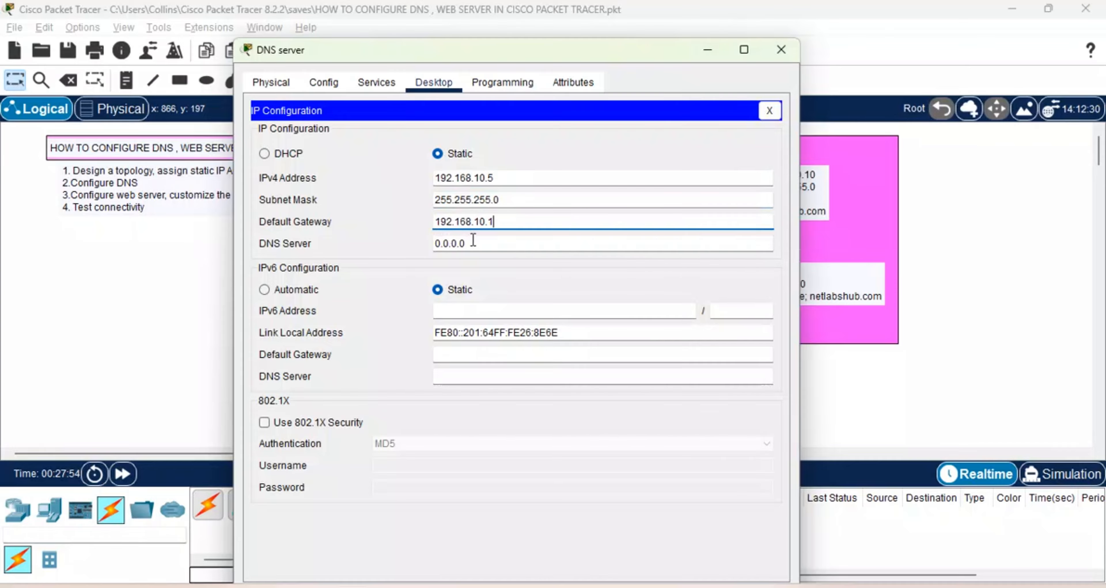
Set the DNS server's own DNS Server address to 192.168.10.5 and close its window.
key(Tab)
key(ctrl+v)
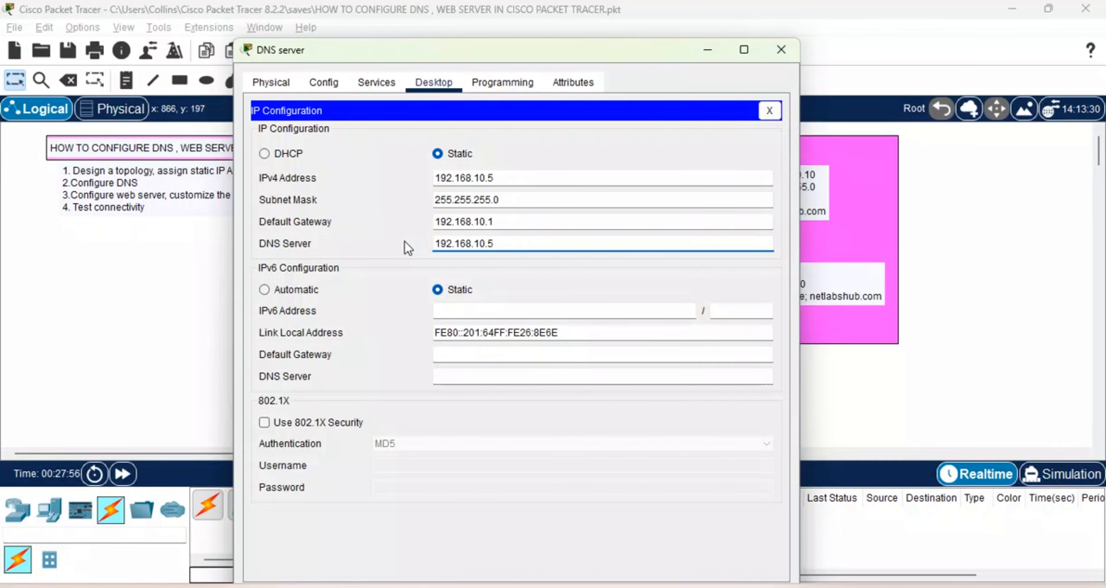
click(781, 49)
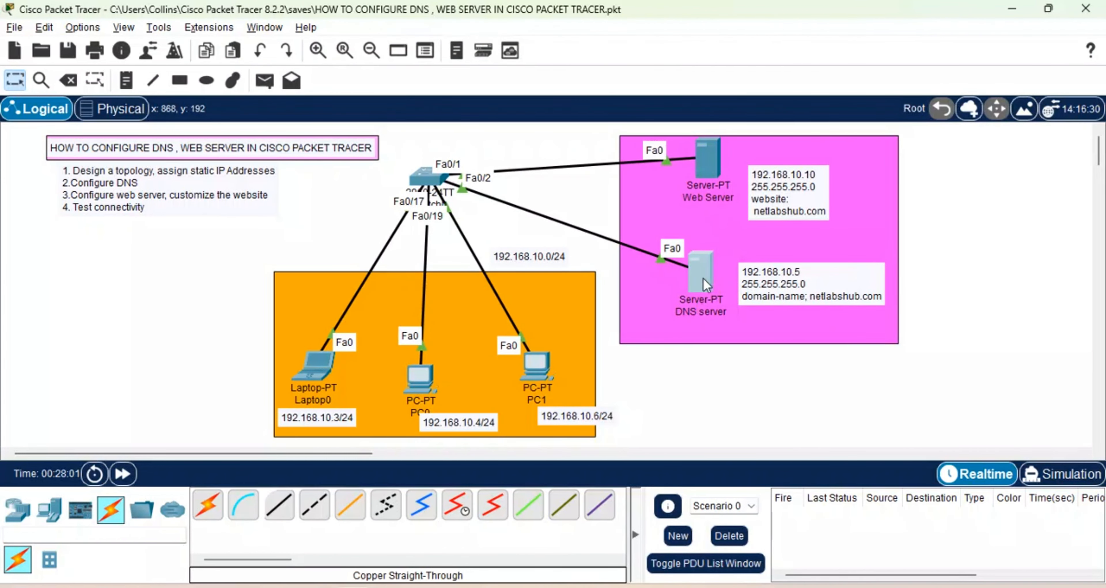
Open the DNS service settings of the DNS server.
mouse_move(707, 285)
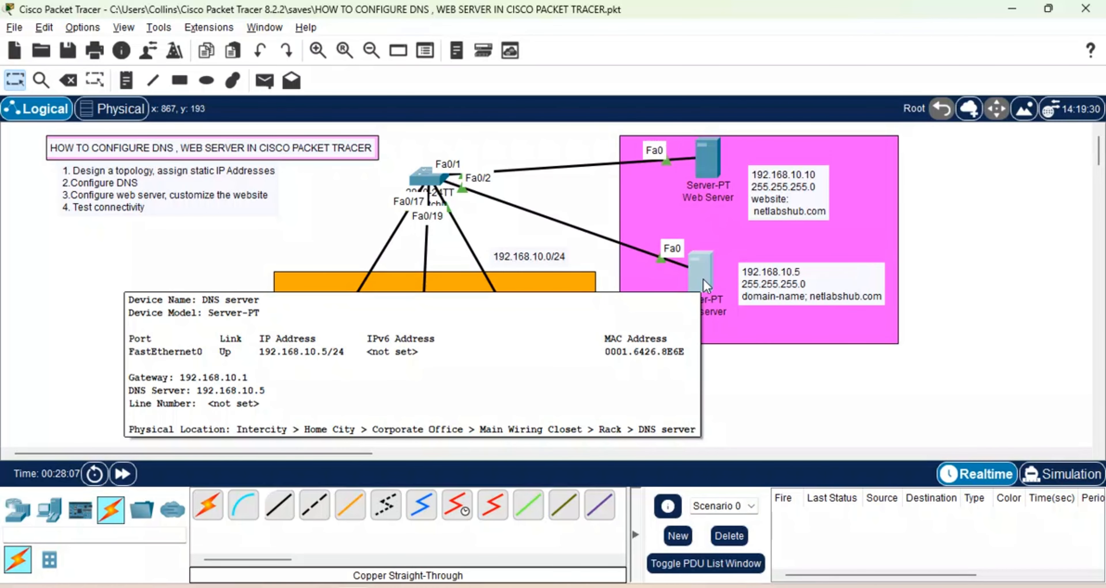
click(707, 284)
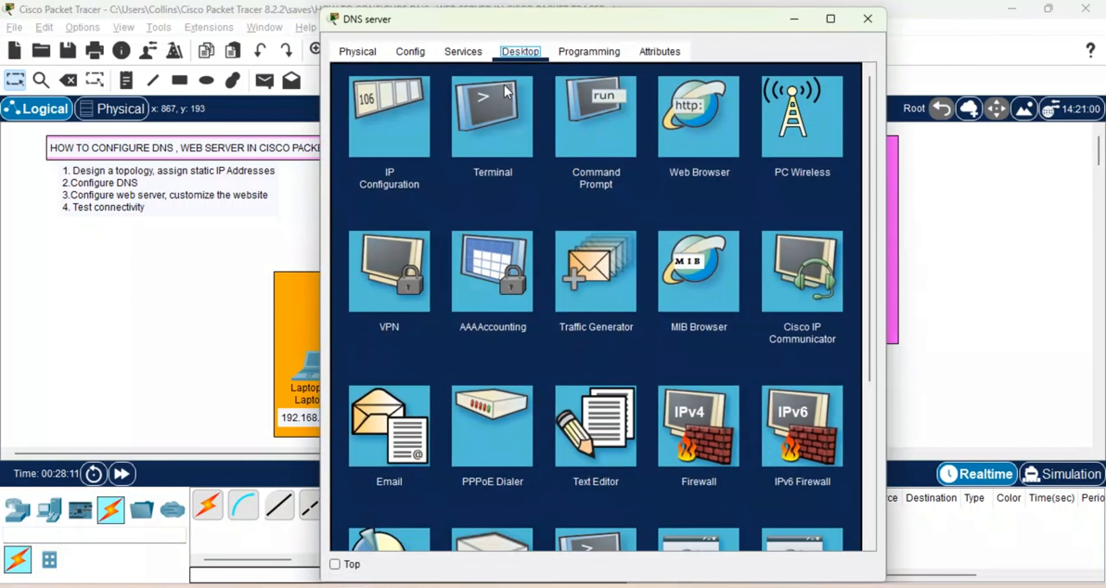
click(462, 52)
click(373, 162)
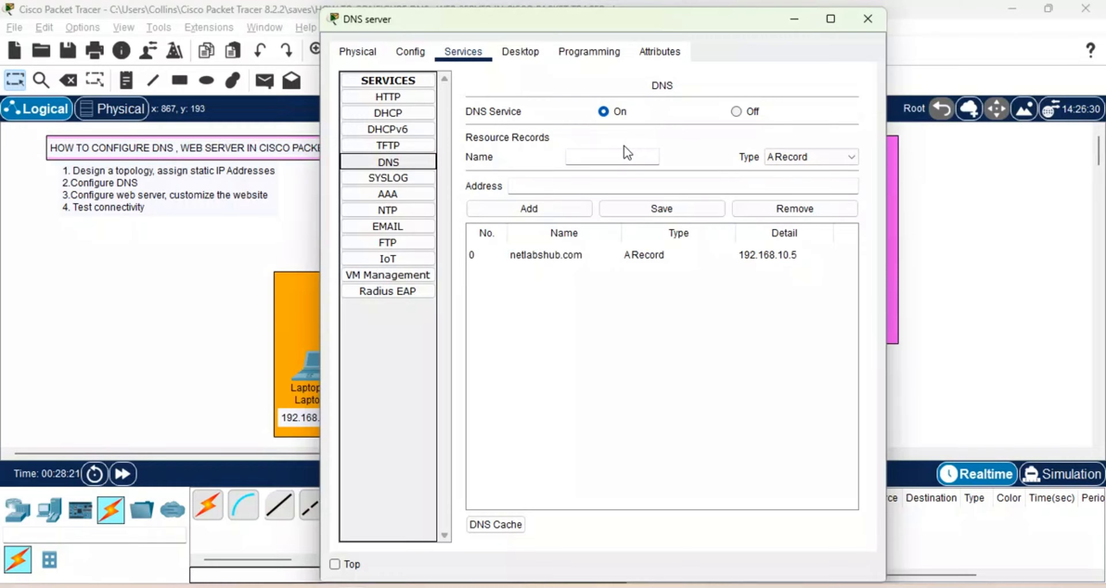
Add an A record named netlabshub.com with the address 192.168.10.5 to the DNS resource records.
click(591, 159)
text(ne)
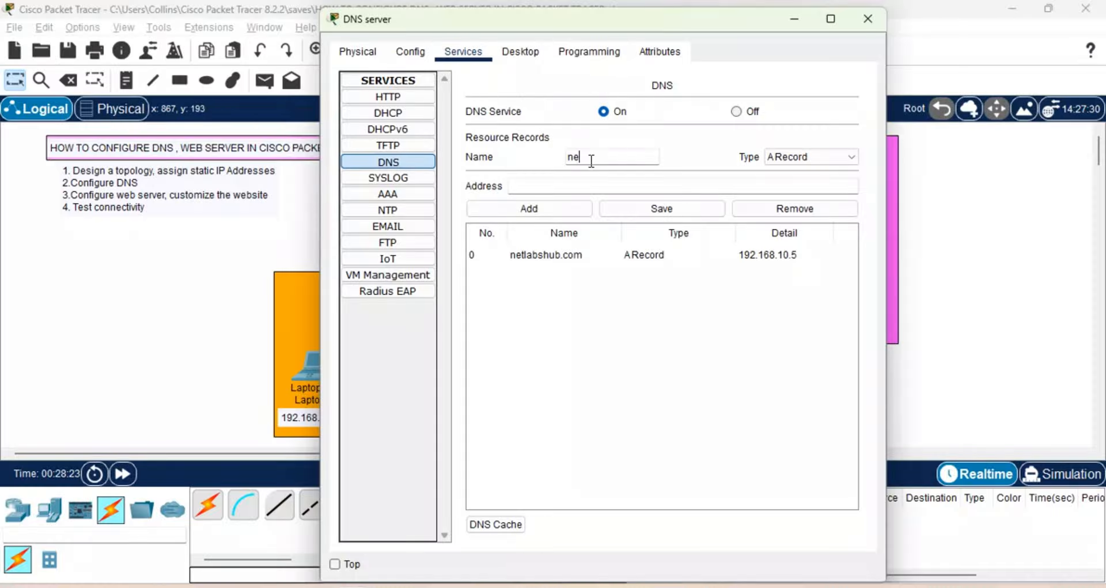
text(tlabshub.com)
click(548, 187)
key(ctrl+v)
click(521, 214)
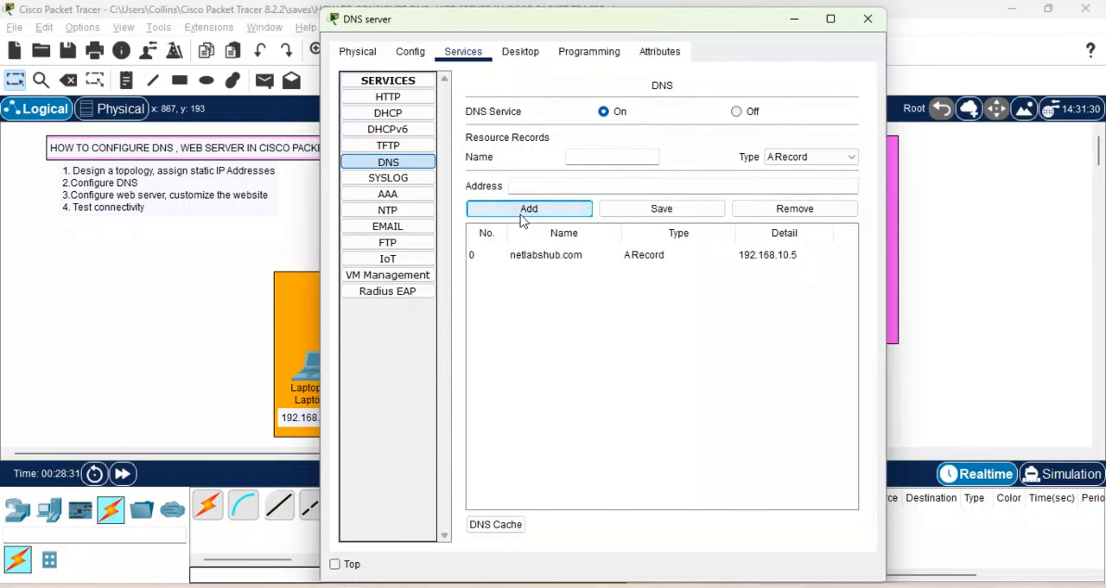
Save the netlabshub.com A record and close the DNS server window.
click(627, 254)
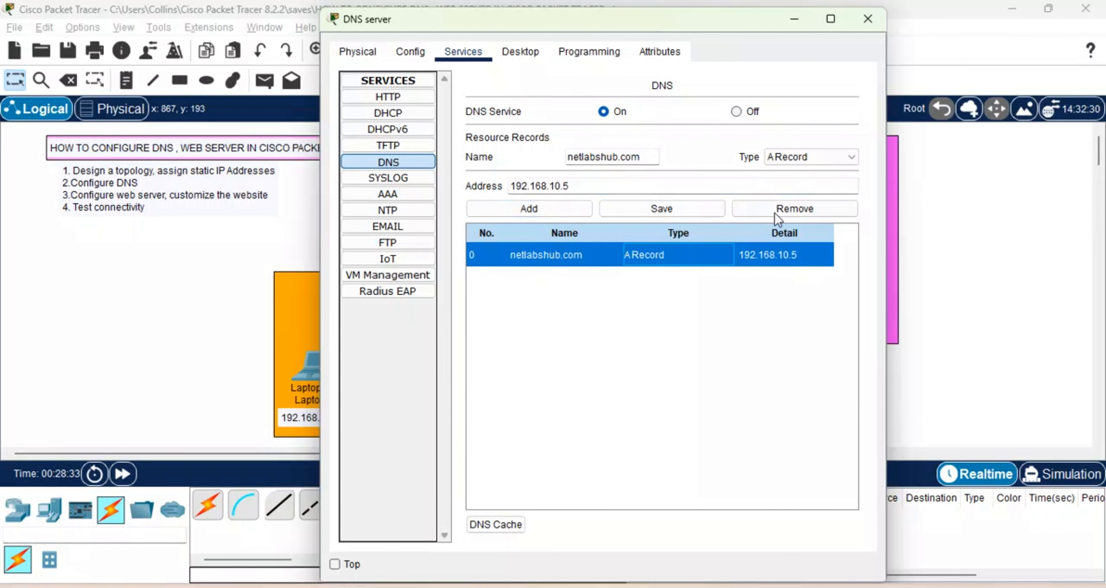
click(677, 208)
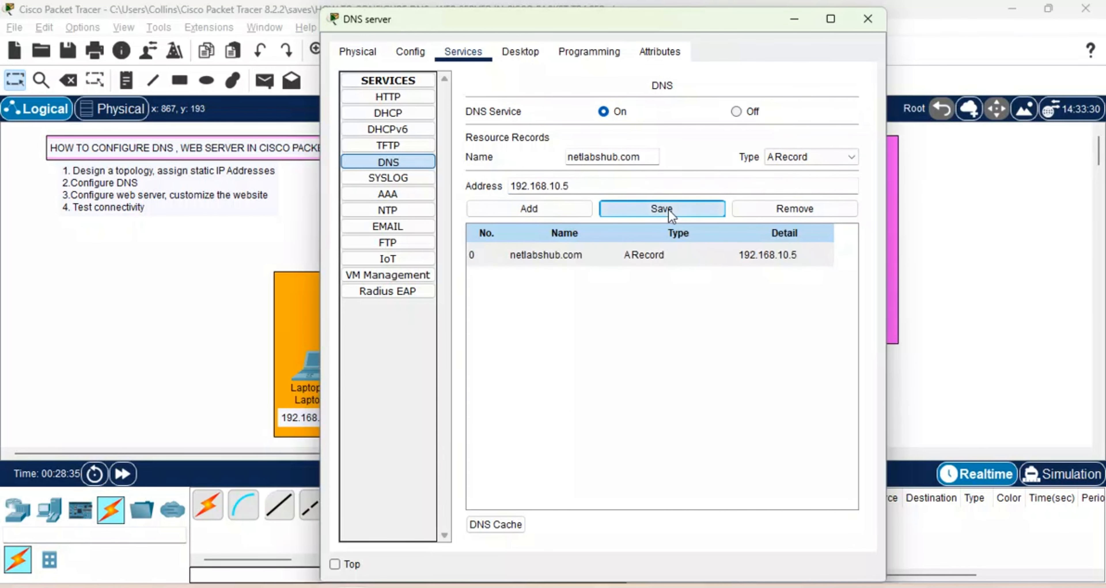
click(867, 19)
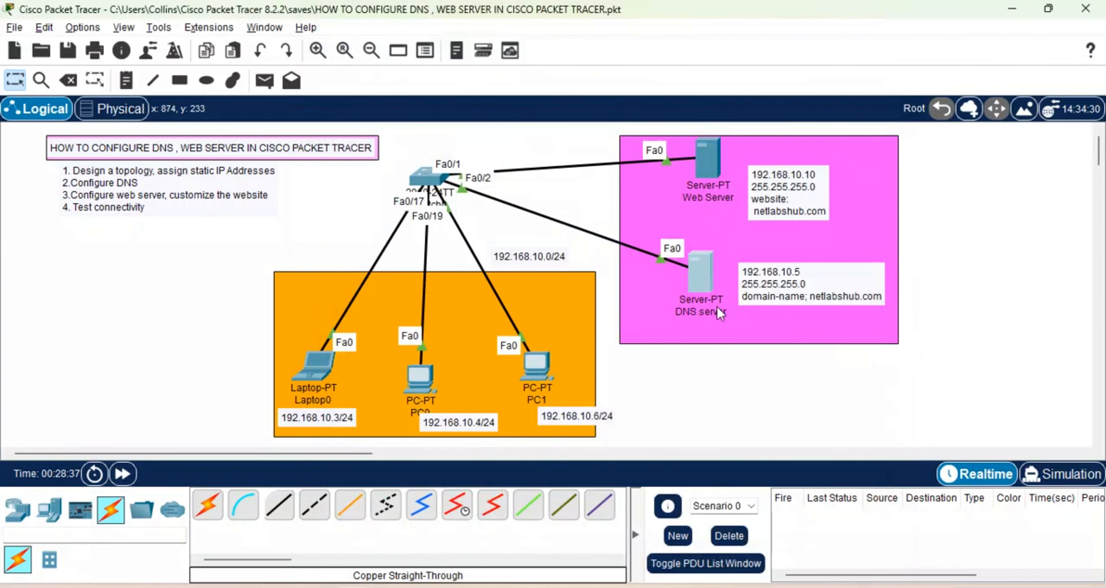
Open the web server's IP configuration and set its static IPv4 address to 192.168.10.10.
click(709, 160)
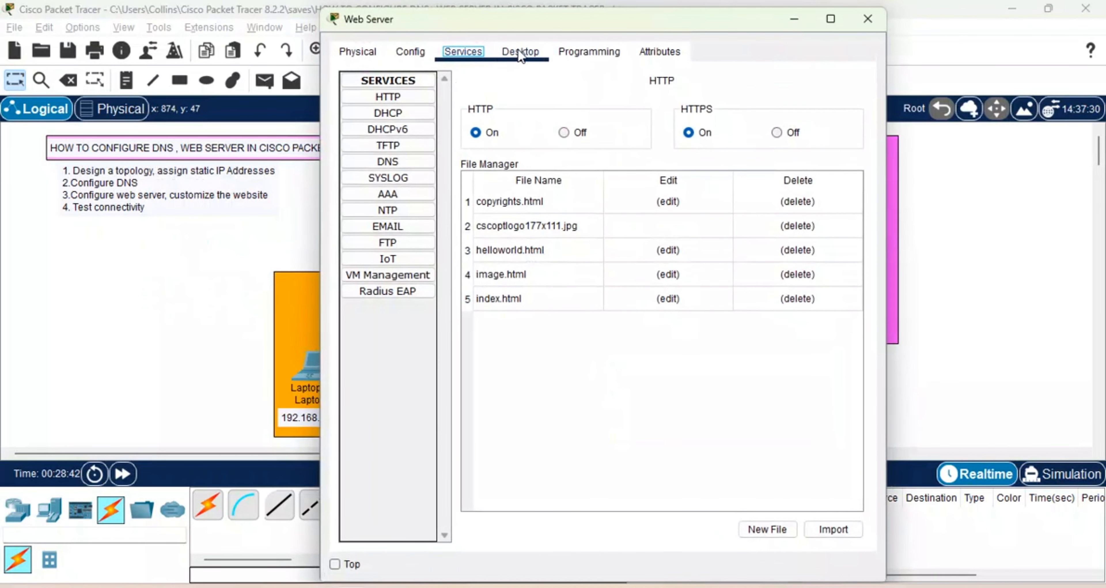
click(519, 51)
click(432, 109)
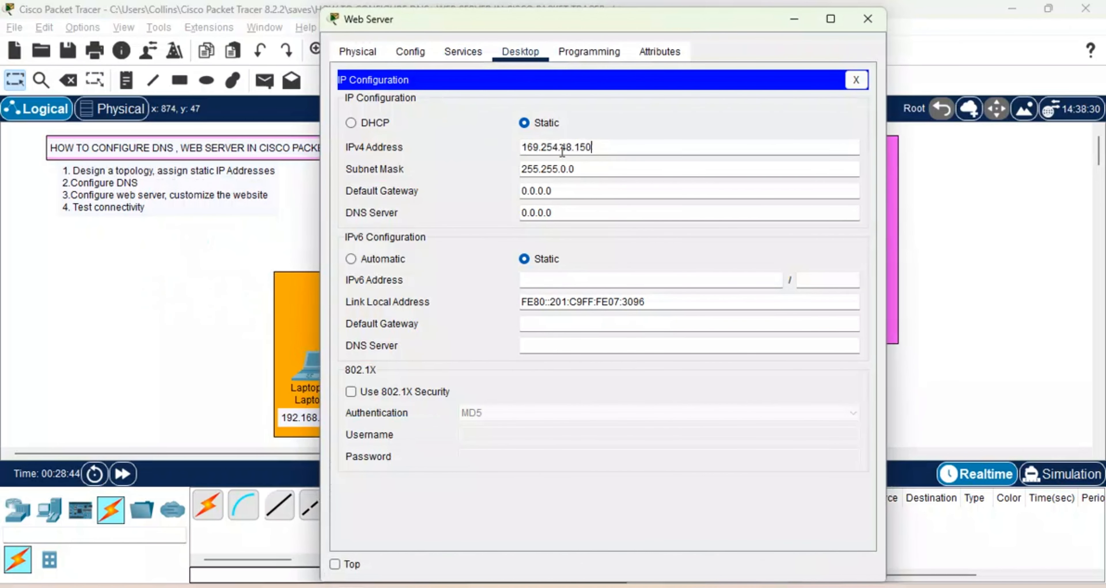
drag(594, 148, 475, 144)
text(192.168.10.5)
key(BackSpace)
key(BackSpace)
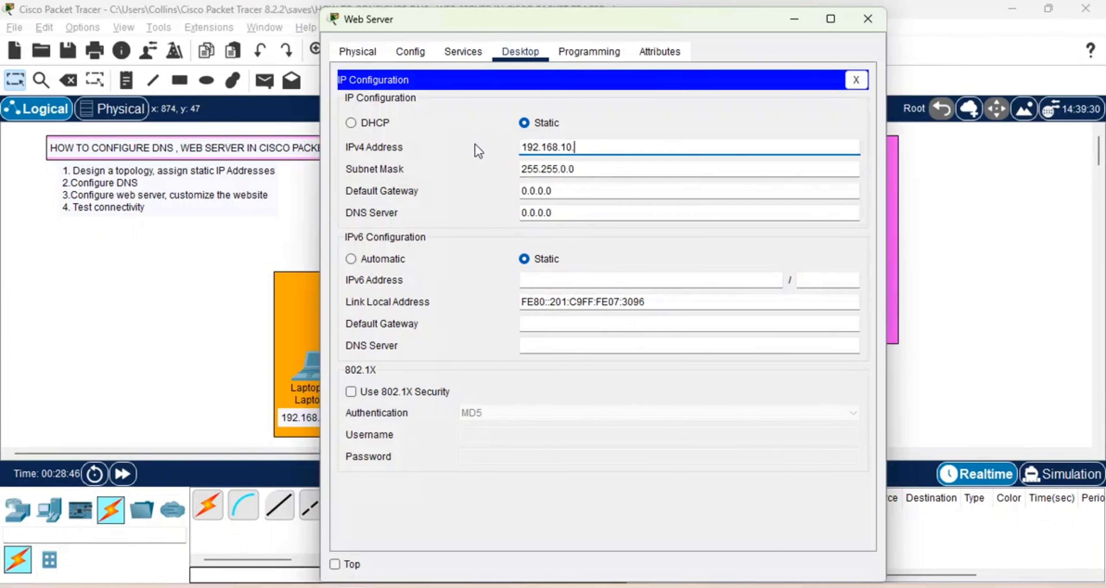
text(.10)
key(Tab)
key(Tab)
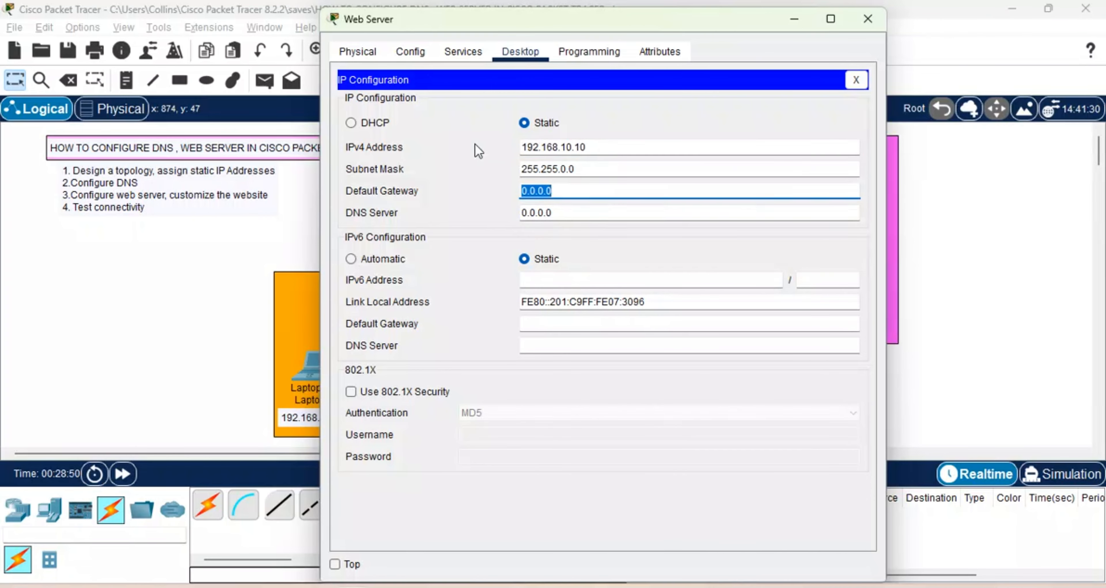
Set the web server's subnet mask to 255.255.255.0 and default gateway to 192.168.10.1, and fill in its DNS server address.
click(563, 169)
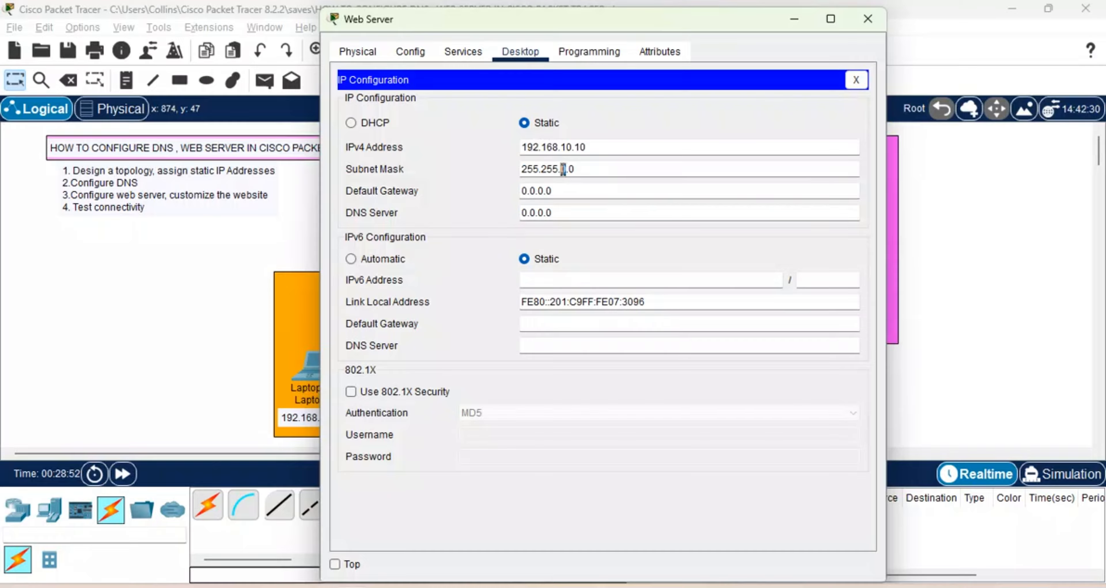
text(255.)
drag(562, 191, 516, 190)
text(192.168.10.1)
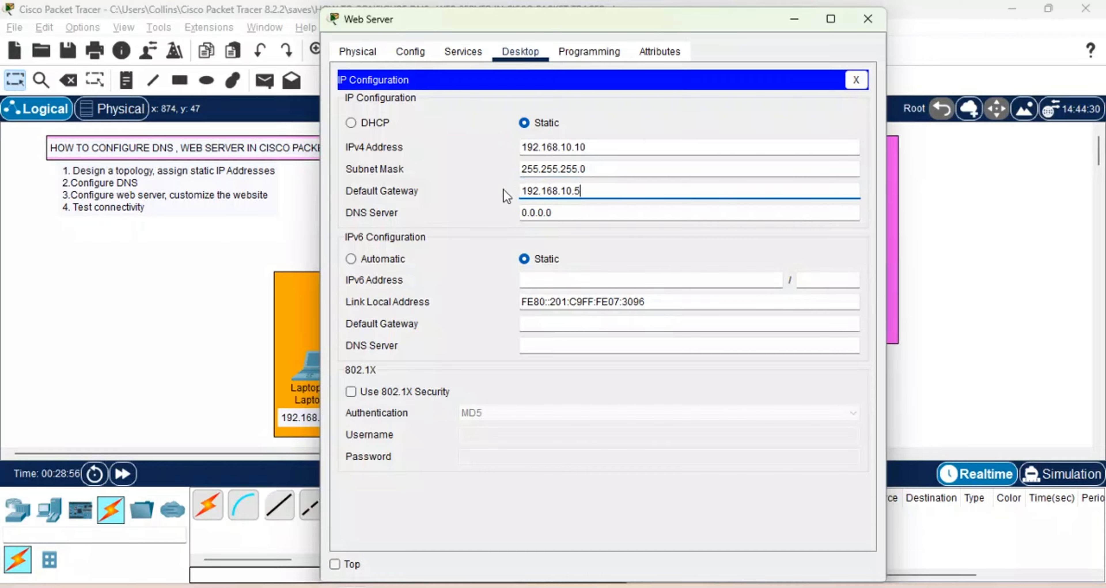
key(Tab)
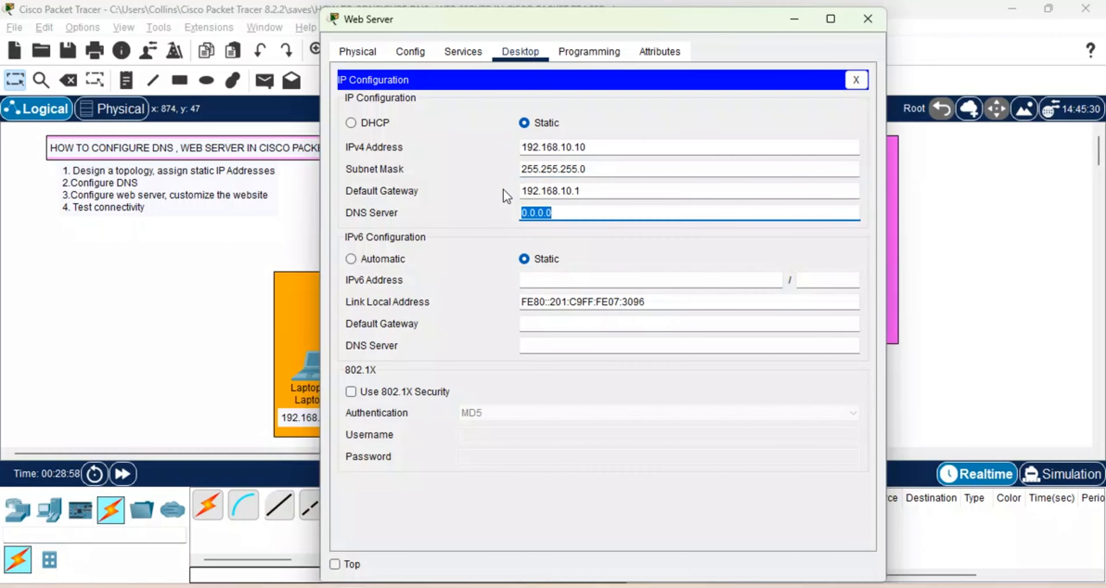
text(192.168.10.1)
Open index.html for editing in the web server's HTTP service.
click(470, 51)
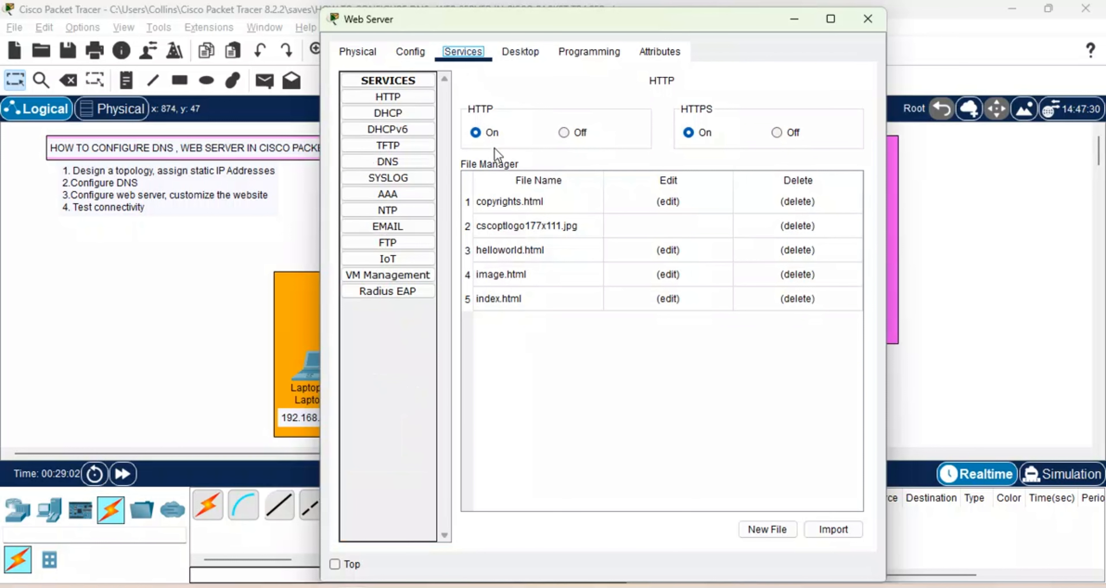
click(389, 96)
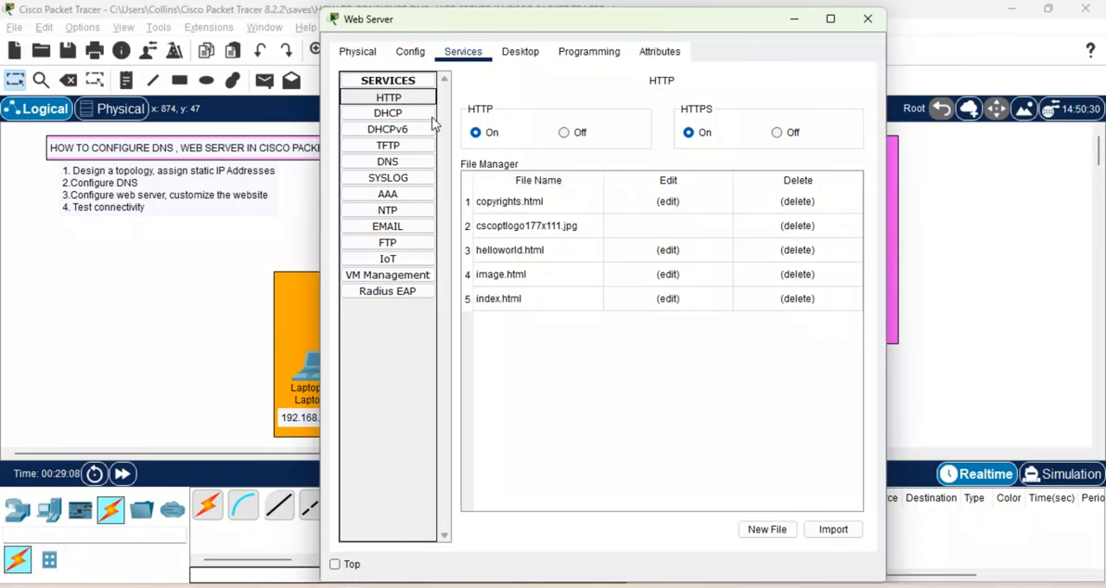
click(538, 182)
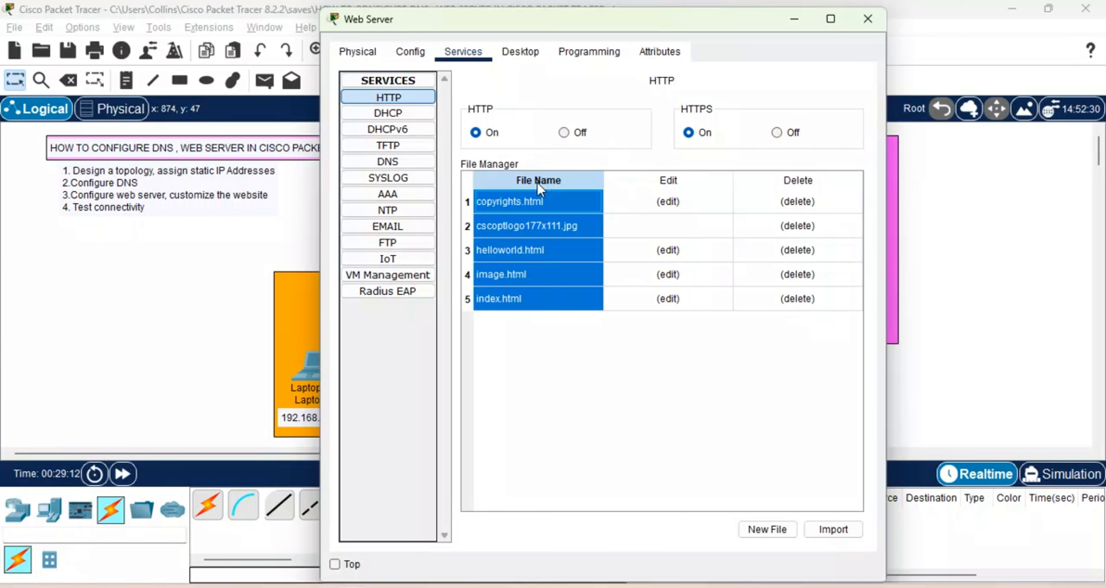
click(517, 320)
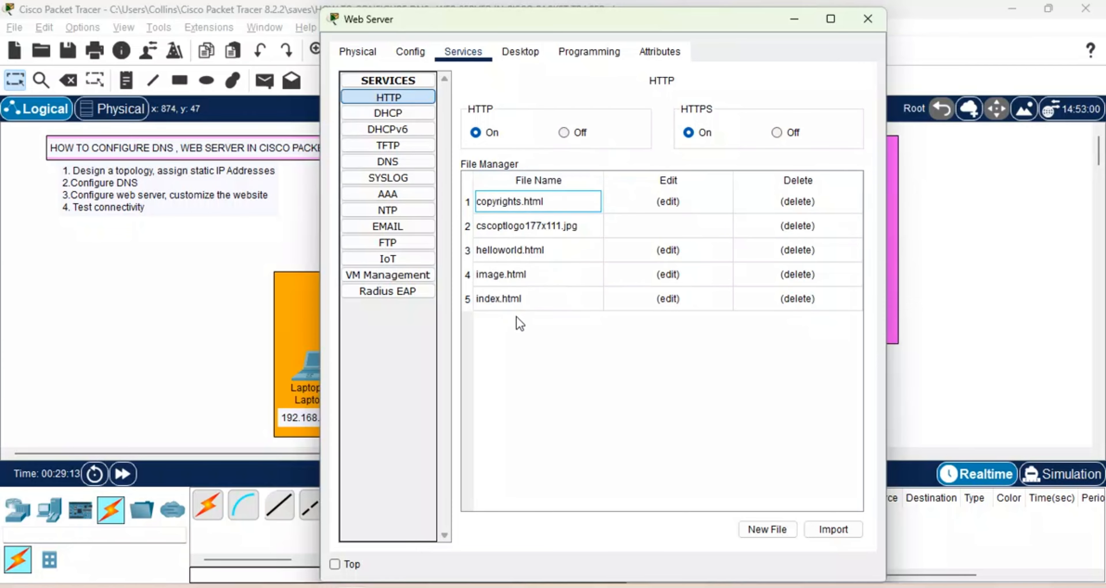
click(499, 298)
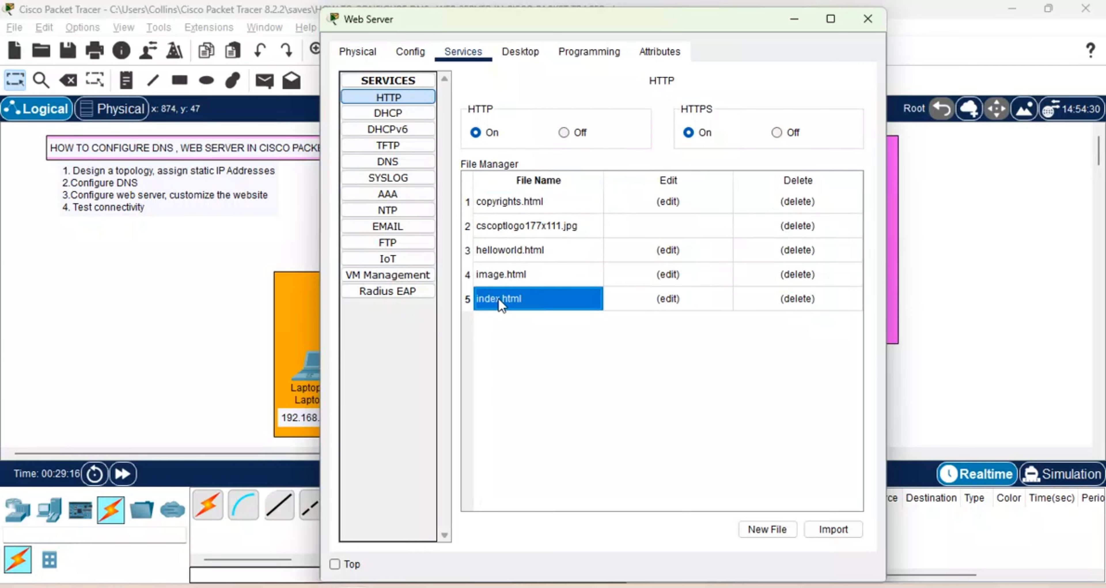
click(666, 300)
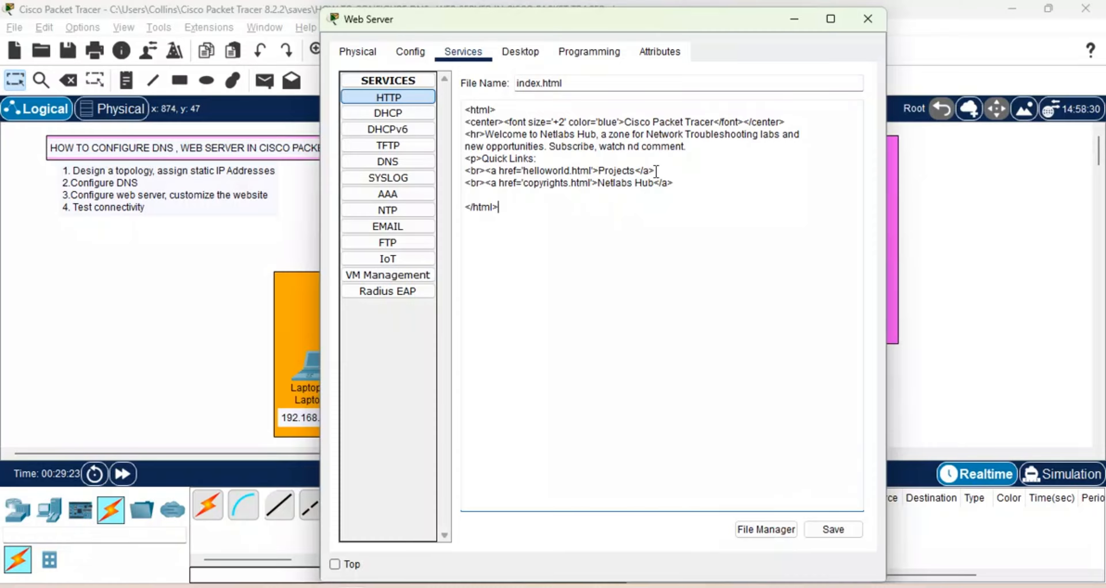
Duplicate the Projects link line in index.html directly below the original.
drag(654, 171, 433, 171)
key(ctrl+c)
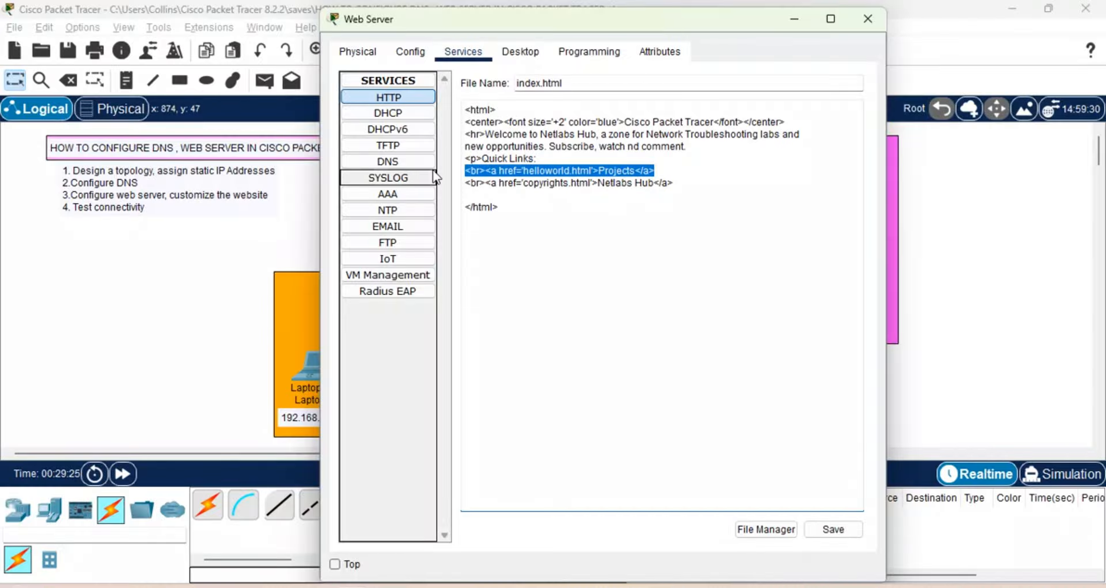
click(661, 171)
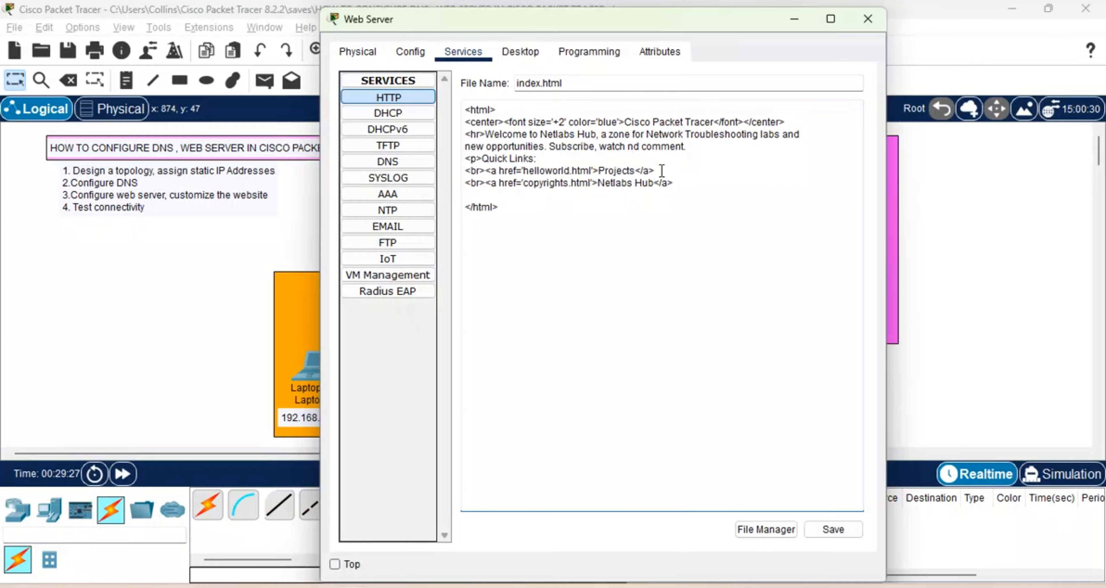
key(Return)
key(ctrl+v)
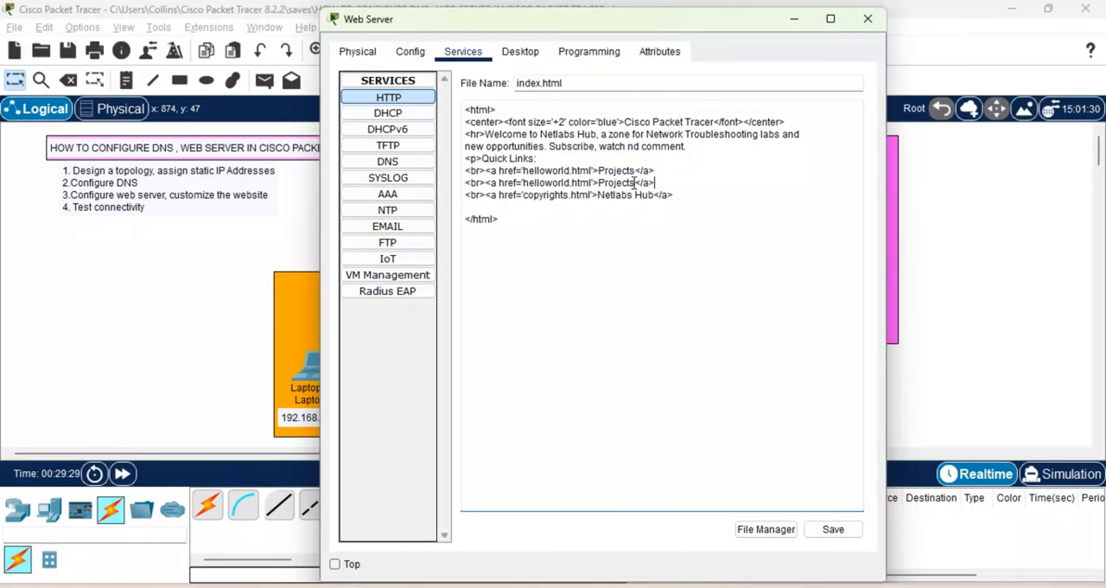
Replace the duplicated link's display text with "Contact Us".
drag(635, 183, 600, 182)
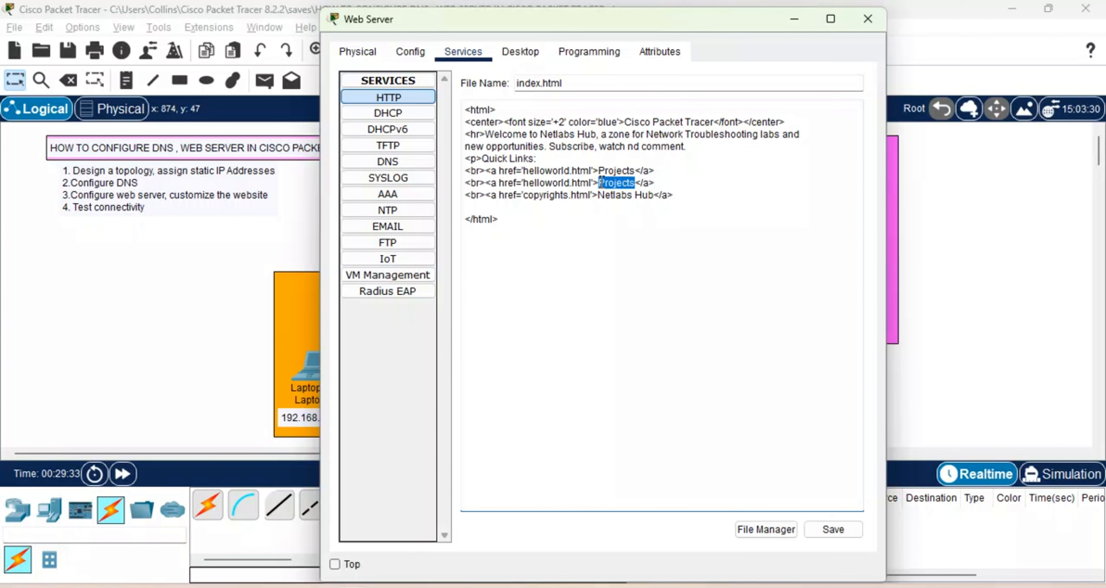
text(Githu)
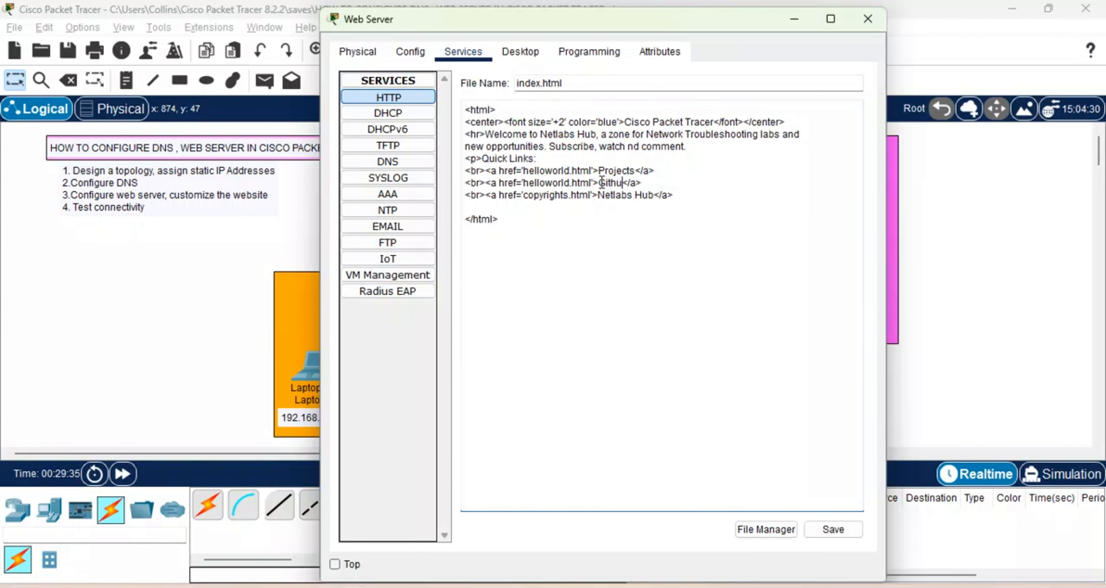
key(BackSpace)
key(BackSpace)
key(BackSpace)
key(BackSpace)
key(BackSpace)
text(Contact Us)
Save index.html over the existing file and close the web server window.
click(824, 532)
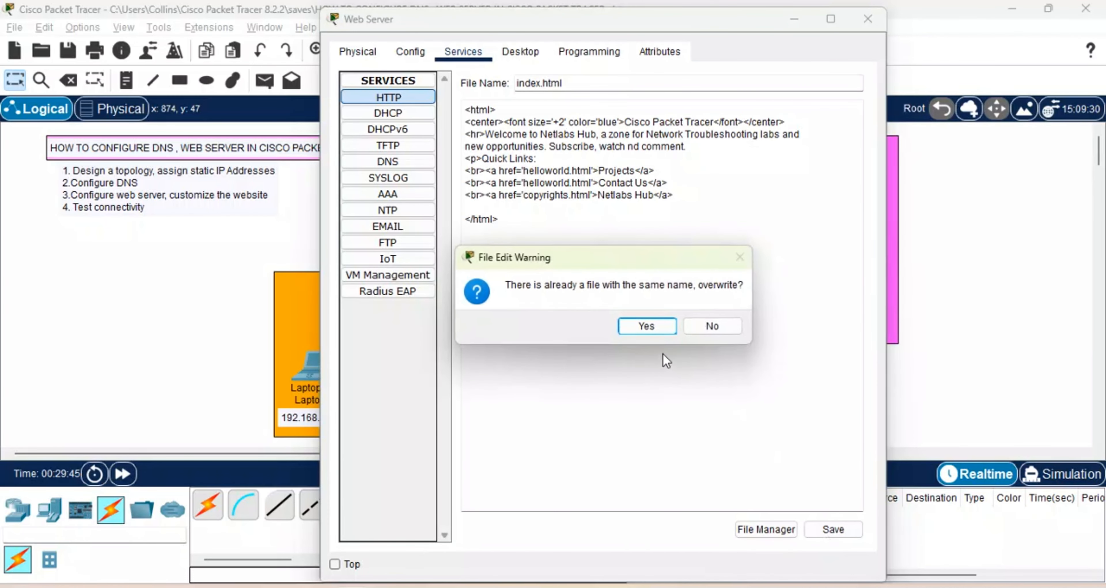
click(645, 330)
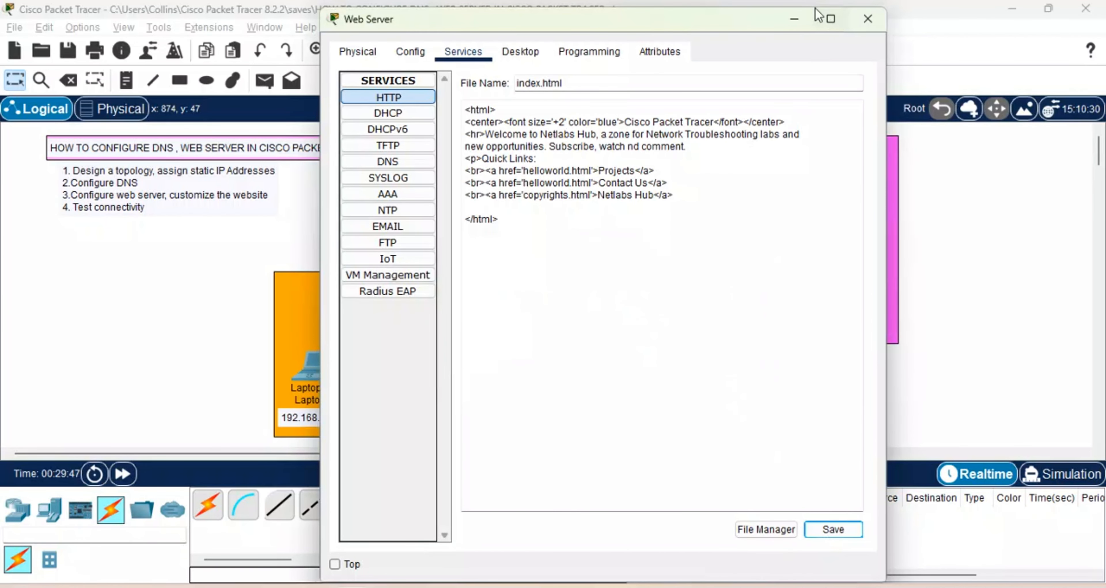
click(867, 20)
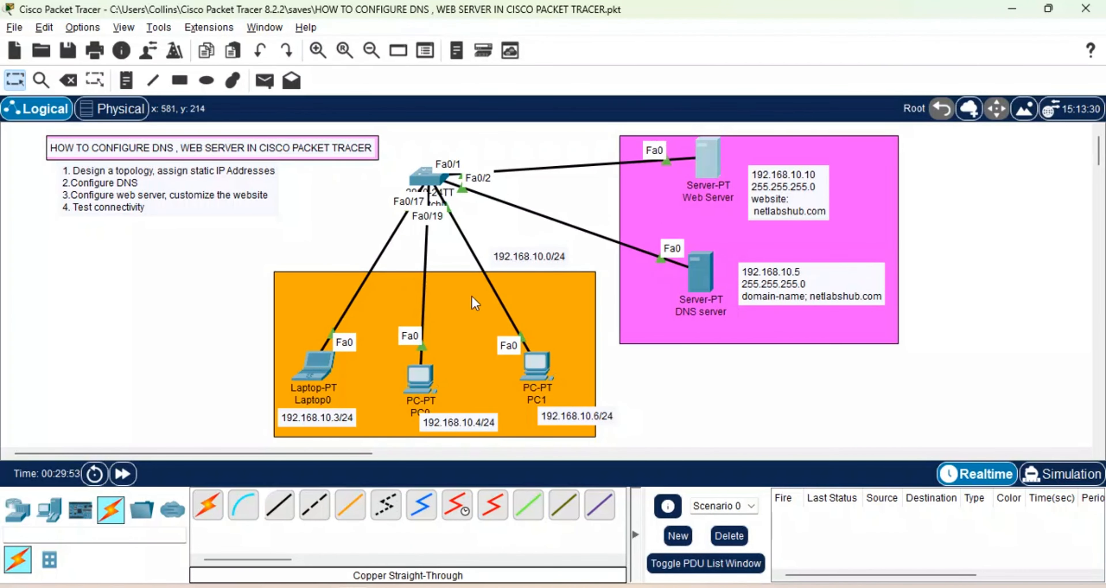
click(312, 368)
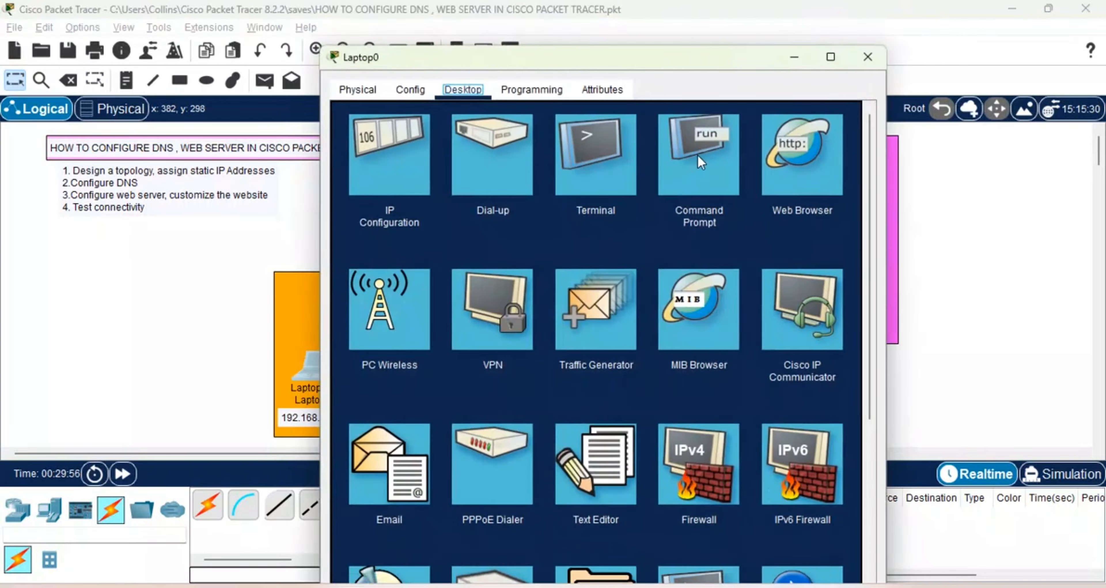
click(867, 57)
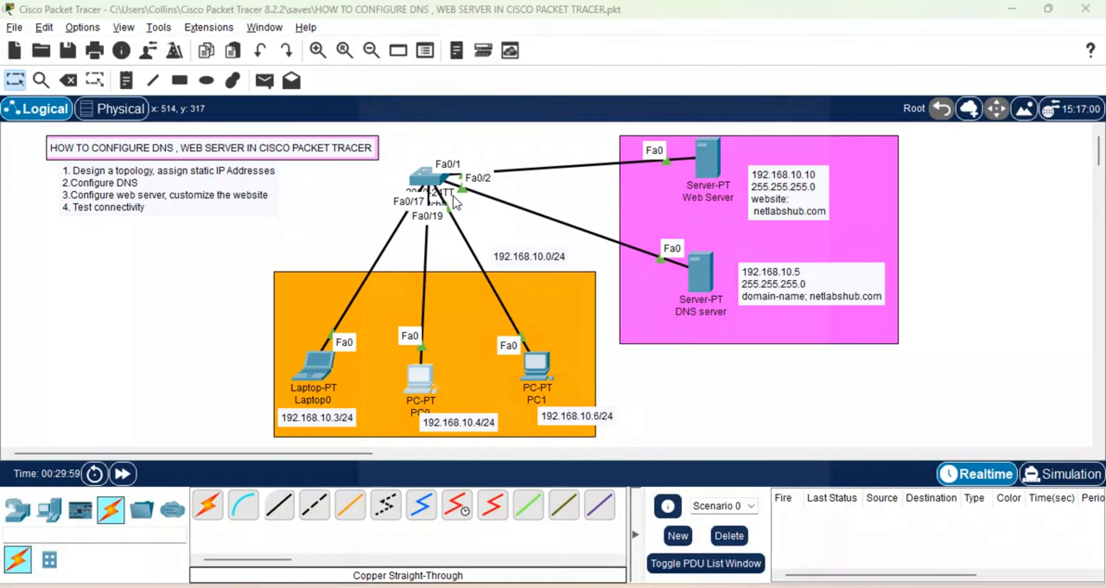
Ping the DNS server at 192.168.10.5 from PC0's command prompt.
click(420, 377)
click(700, 161)
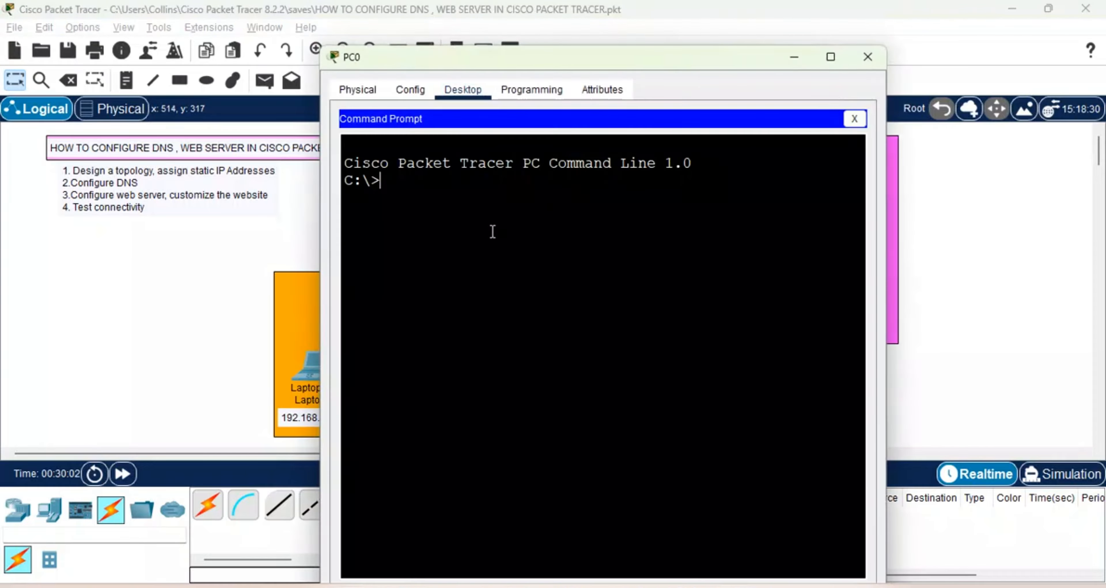
text(ping 192.1)
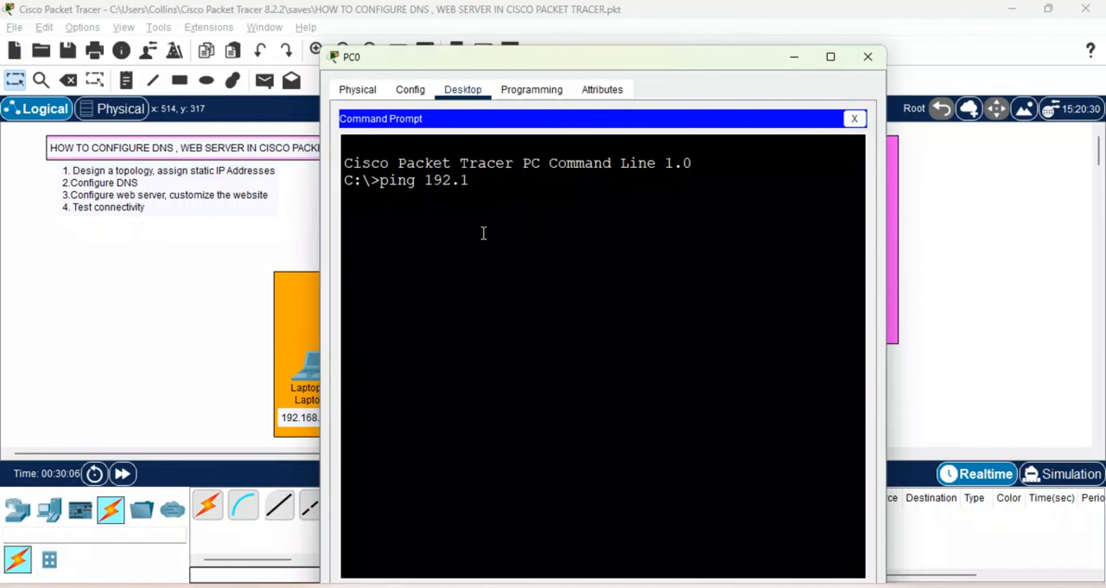
text(68.10.5 -)
key(BackSpace)
key(Return)
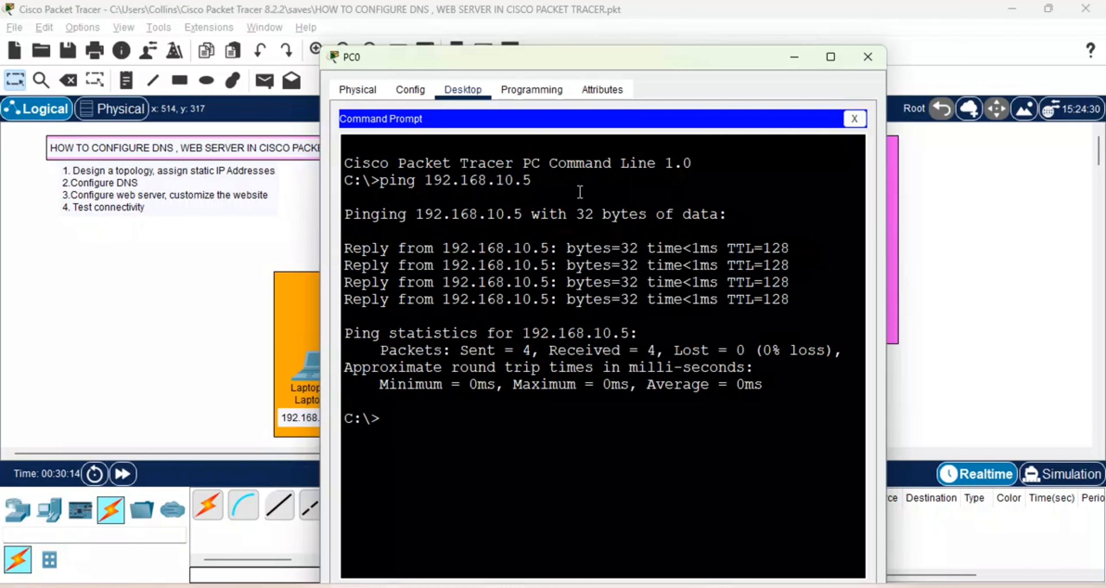
Ping the web server at 192.168.10.10 from PC0 and close the PC0 window.
key(Up)
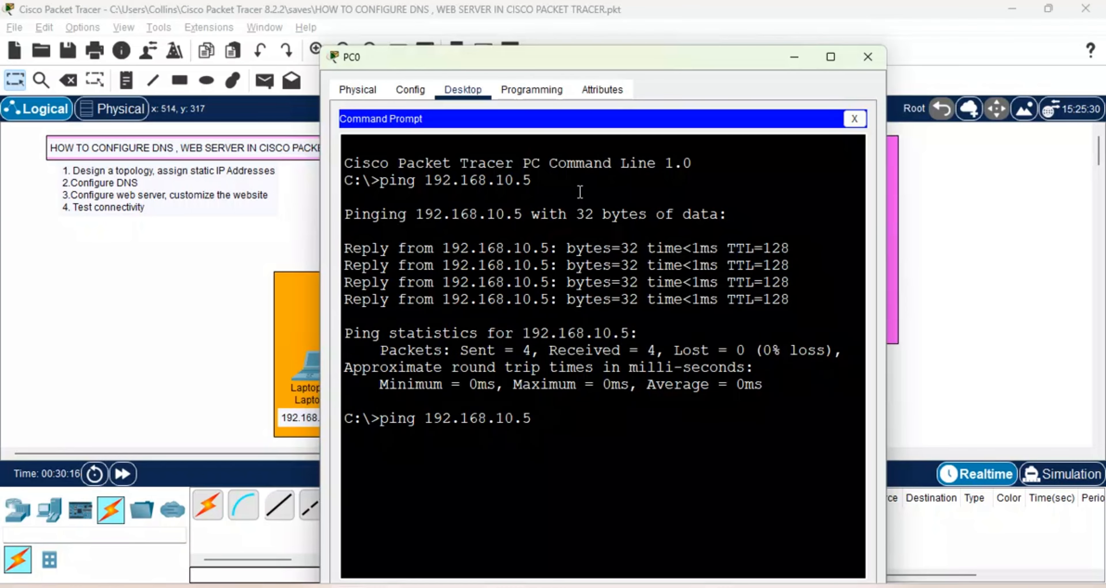
key(BackSpace)
text(10)
key(Return)
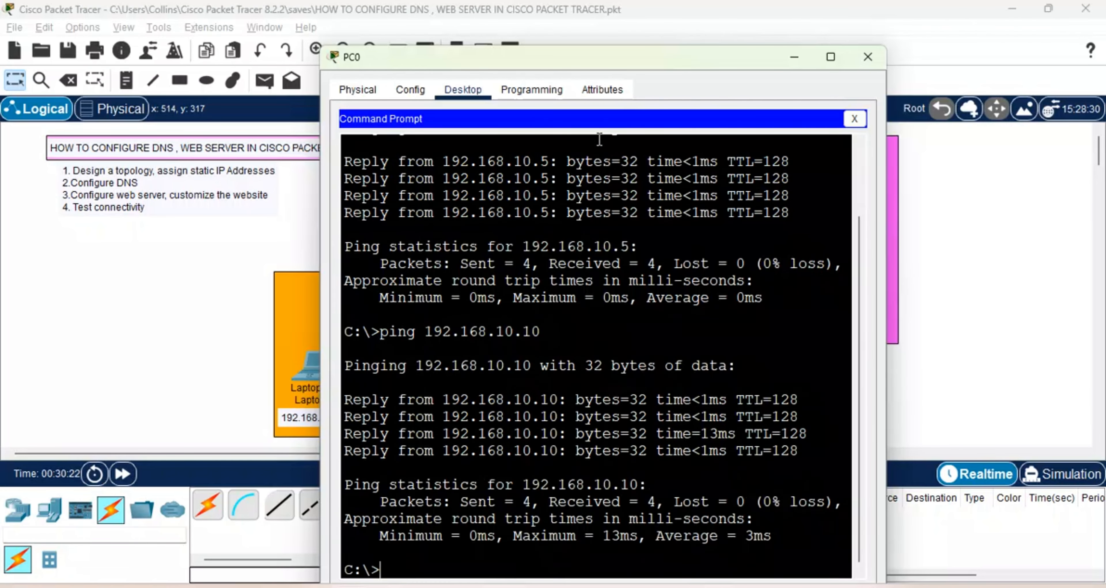
click(868, 56)
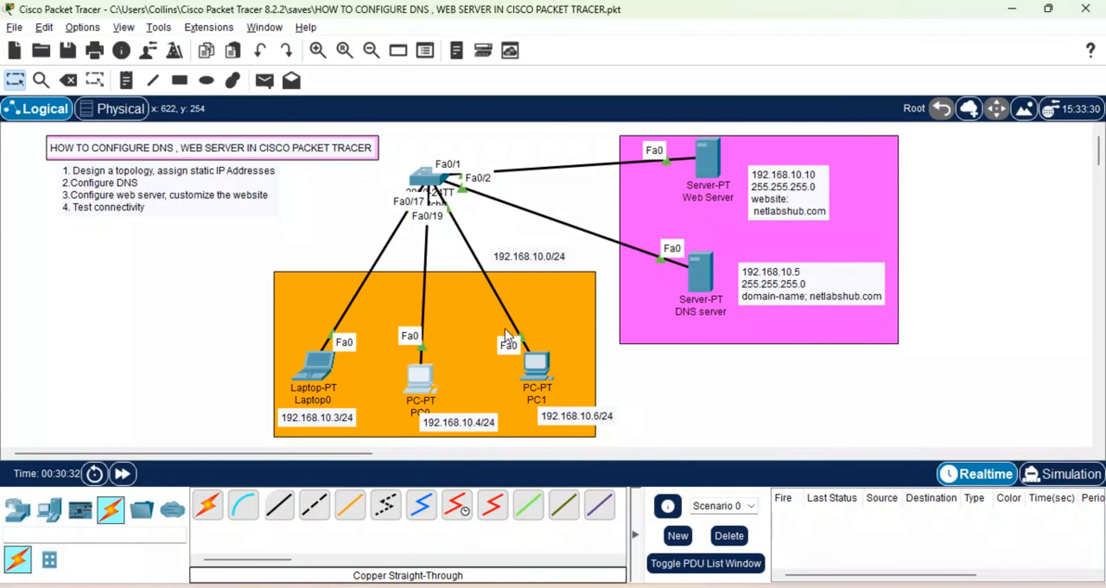
Check PC1's IP configuration, including its address, mask, gateway and DNS server, and close that view.
click(537, 378)
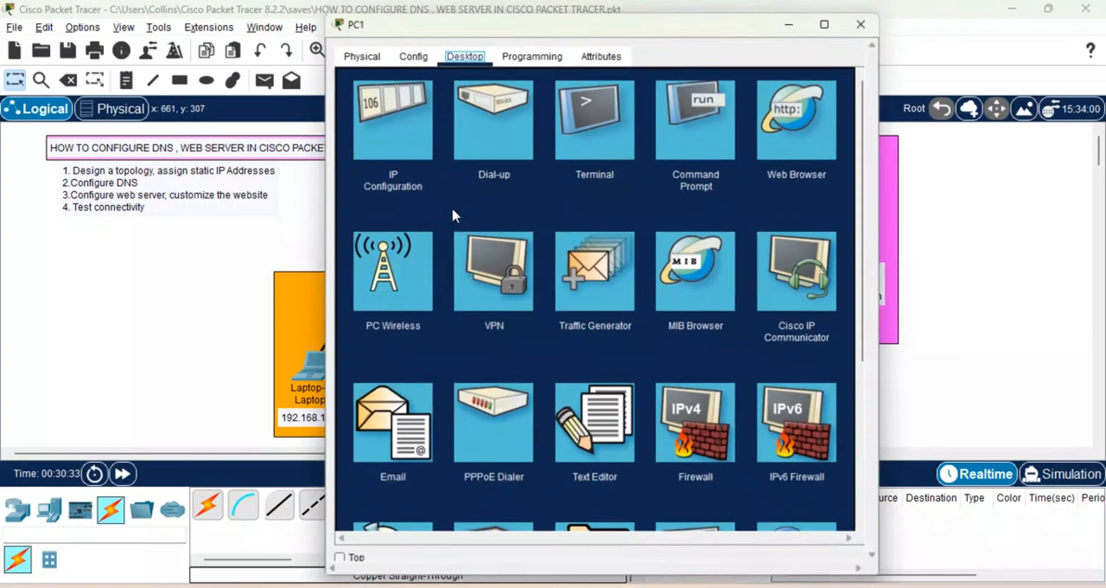
click(394, 130)
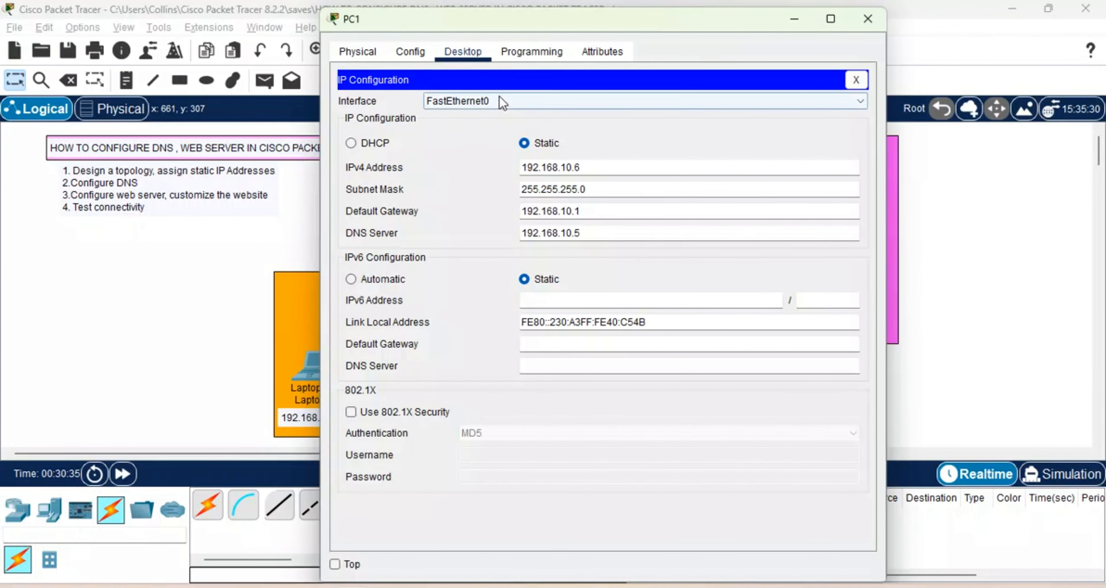
click(856, 80)
Ping the DNS server at 192.168.10.5 from PC1's command prompt.
click(670, 144)
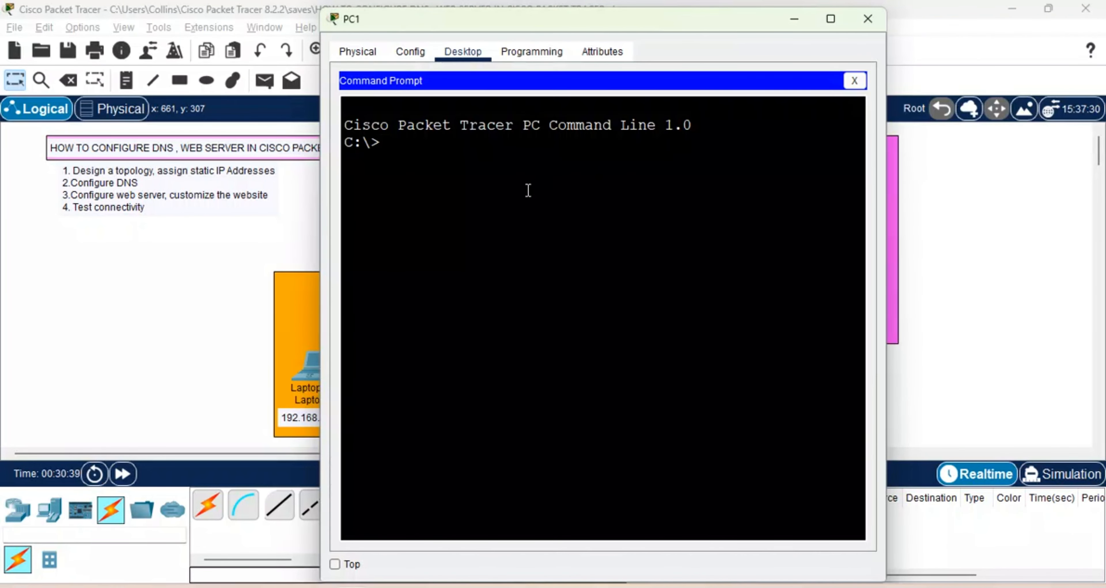
text(ping 192.168.10)
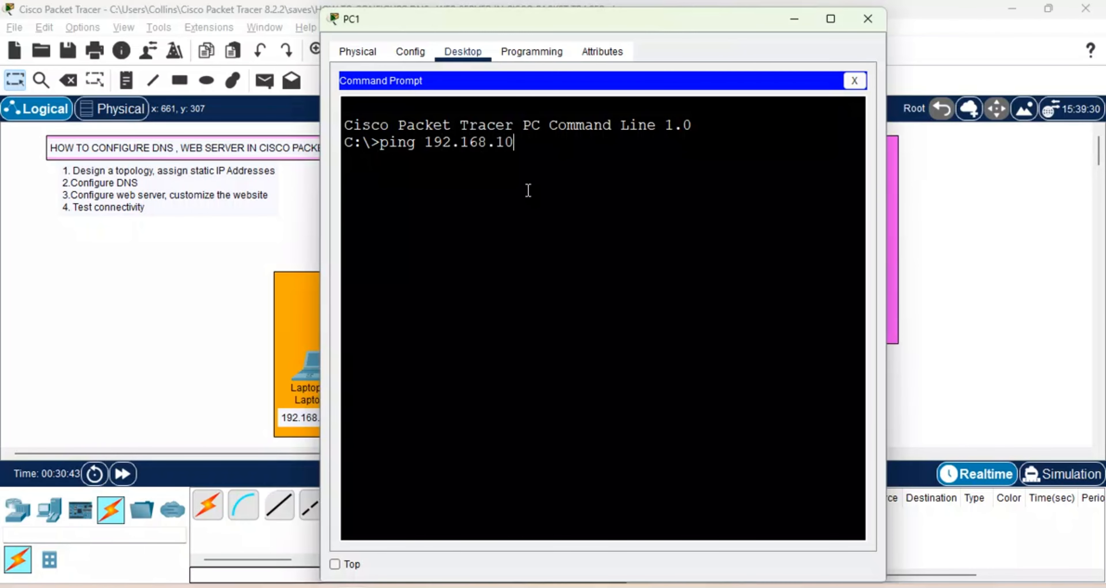
text(.5)
key(Return)
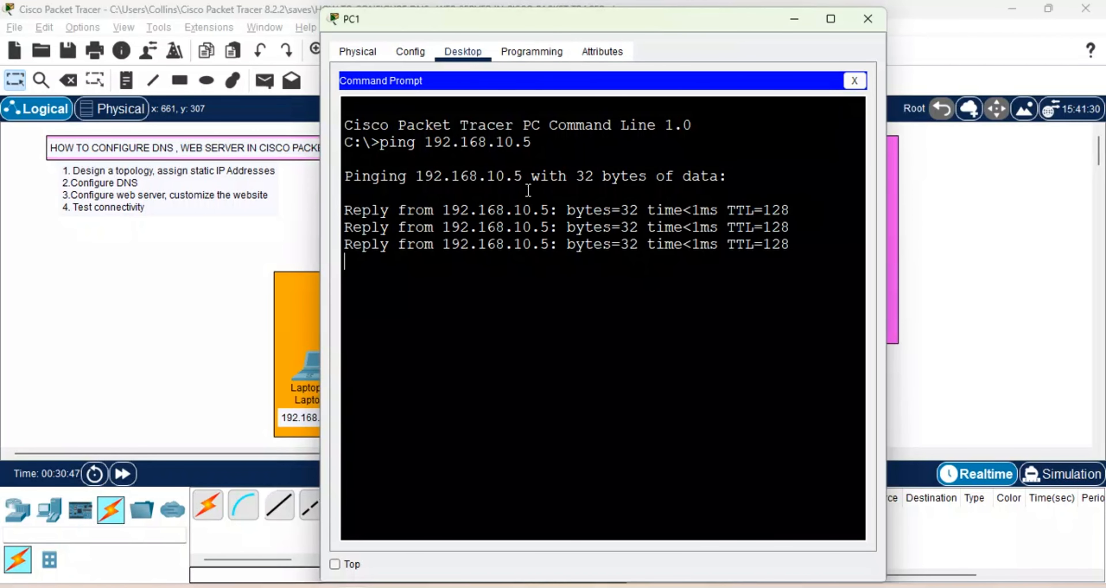
Ping the web server at 192.168.10.10 from PC1's command prompt and close the PC1 window.
key(Up)
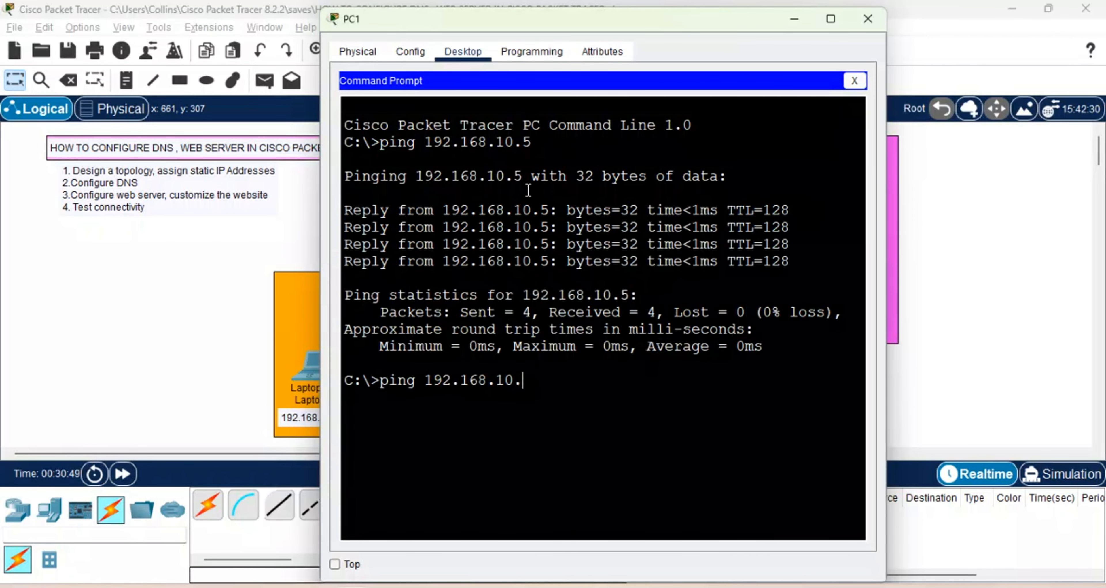
text(.10)
key(Return)
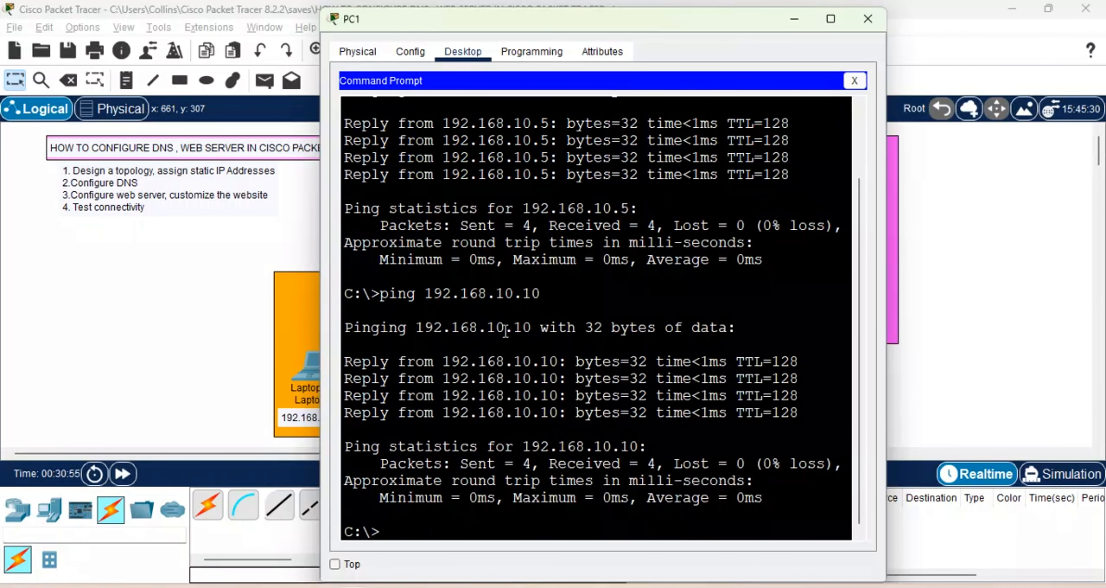
click(867, 19)
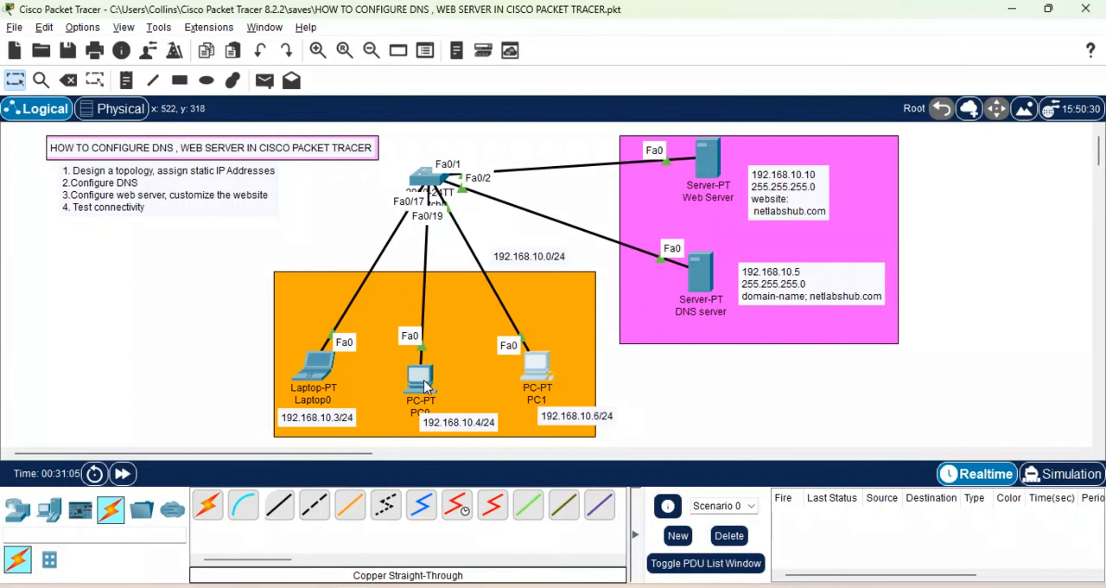
Run nslookup for netlabshub from PC0's command prompt and review the queried name and the answering server's address.
mouse_move(425, 381)
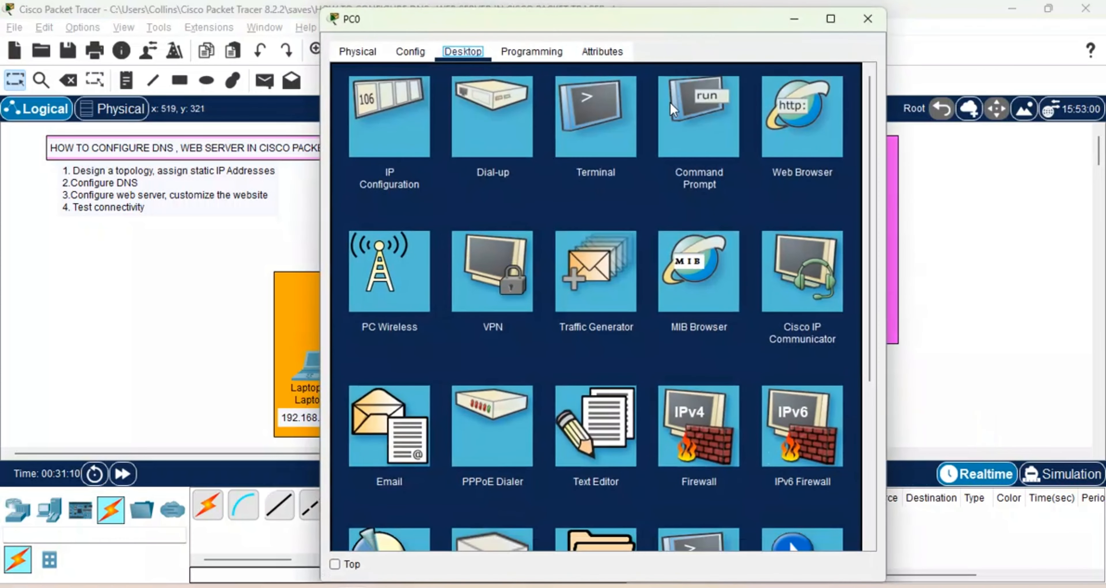
click(676, 109)
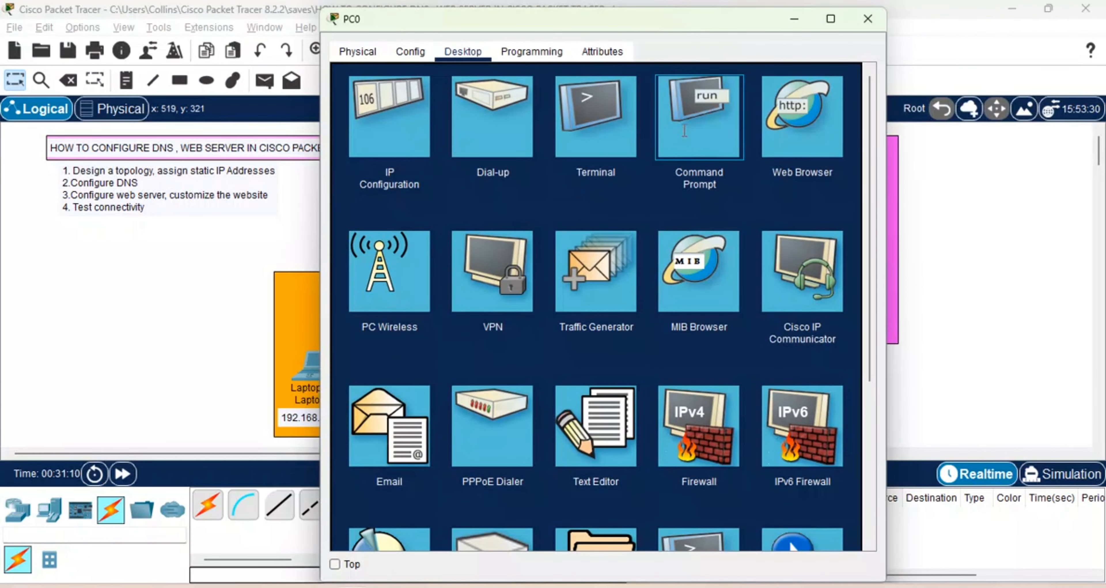
key(Return)
key(Return)
key(Return)
key(Return)
key(Return)
key(Return)
key(Return)
key(Return)
key(Return)
key(Return)
key(Return)
key(Return)
key(Return)
key(Return)
key(Return)
key(Return)
key(Return)
key(Return)
key(Return)
key(Return)
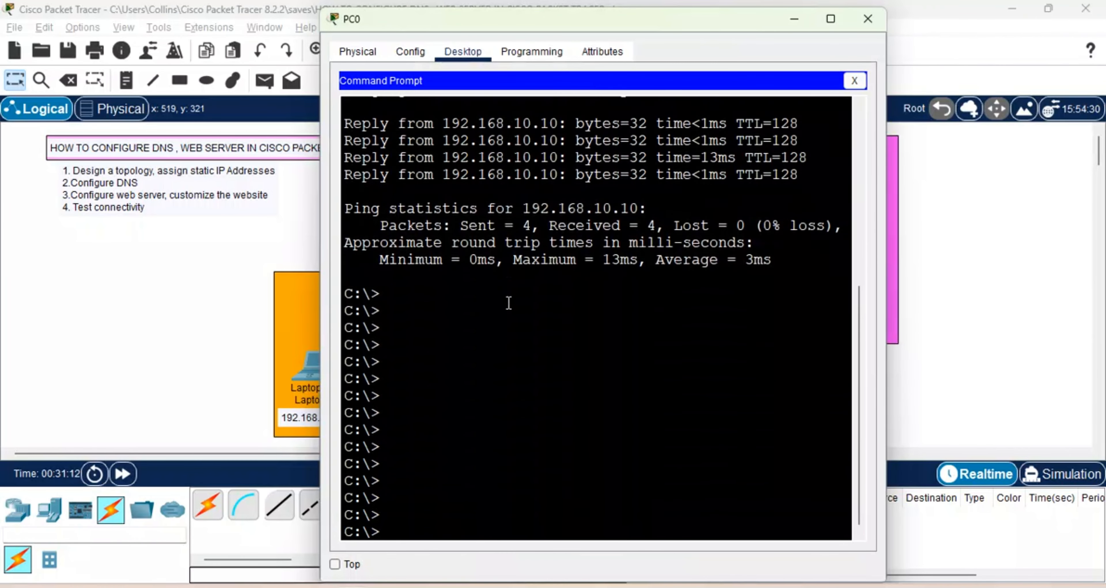
text(nslo)
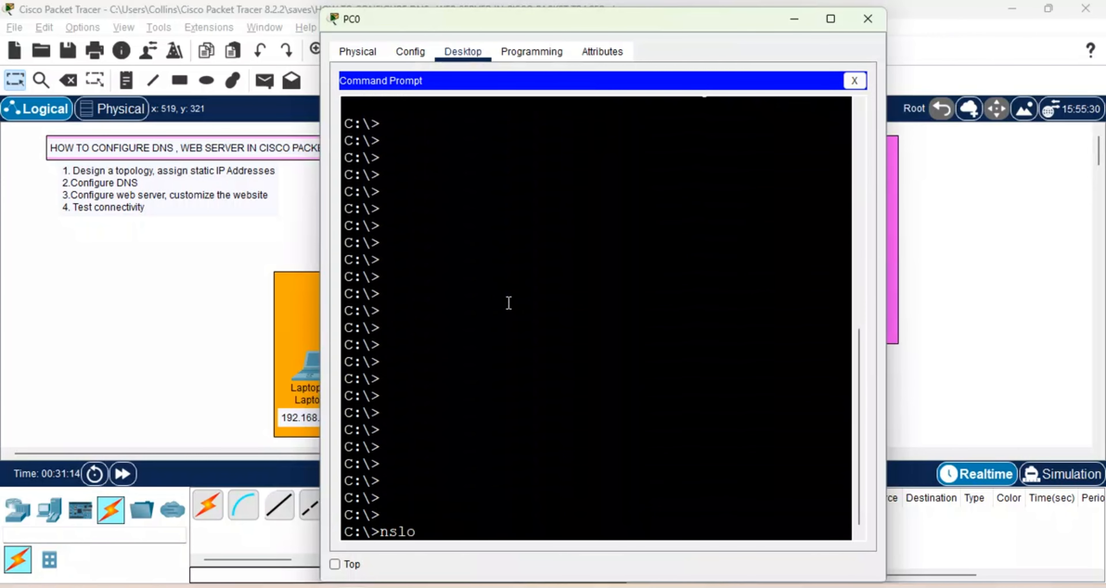
text(okup netlabs)
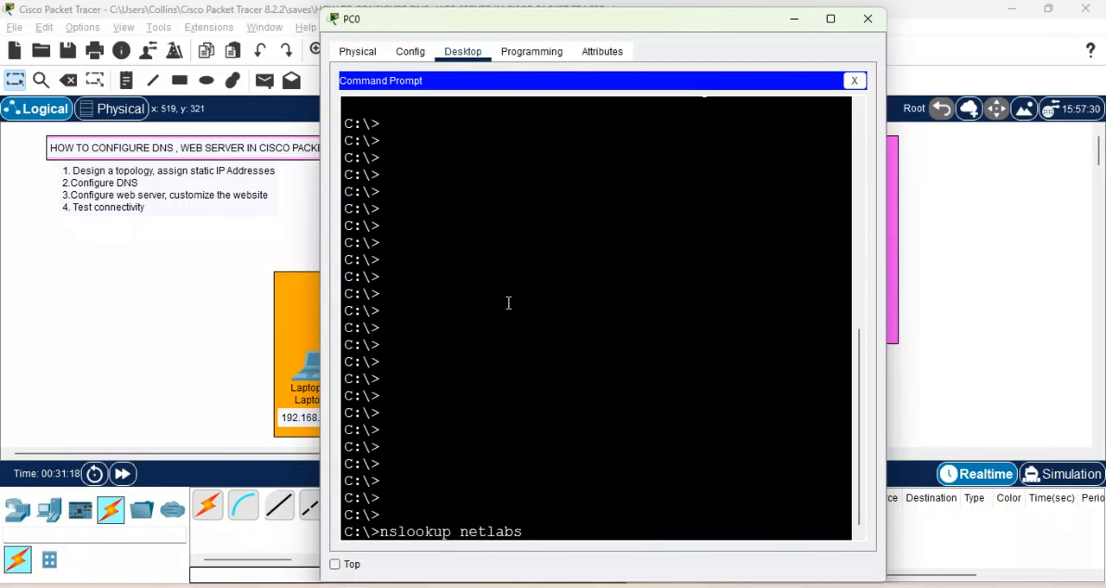
text(hub)
key(Return)
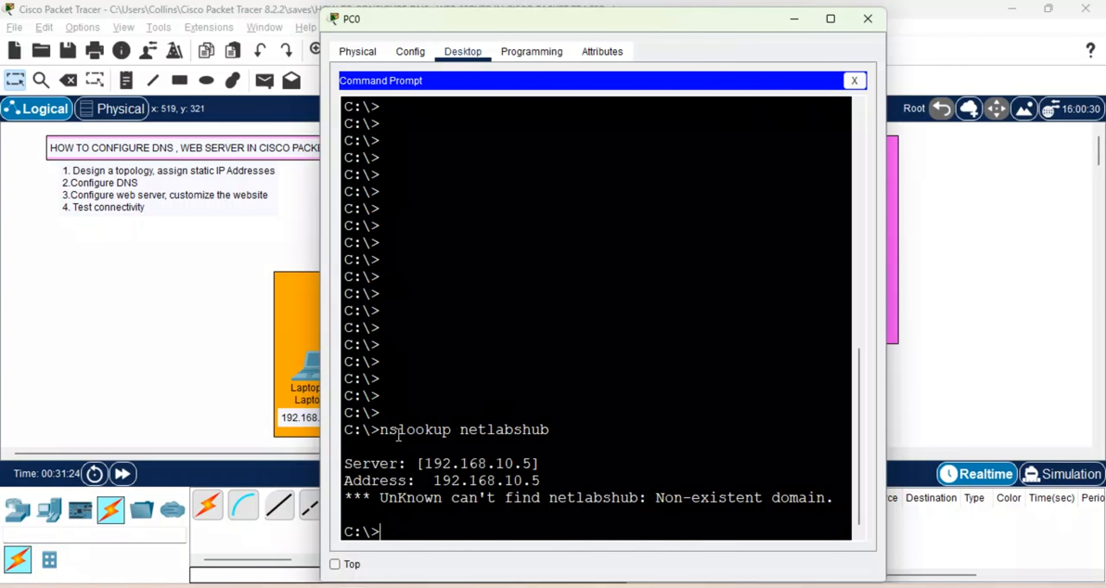
drag(396, 430, 452, 430)
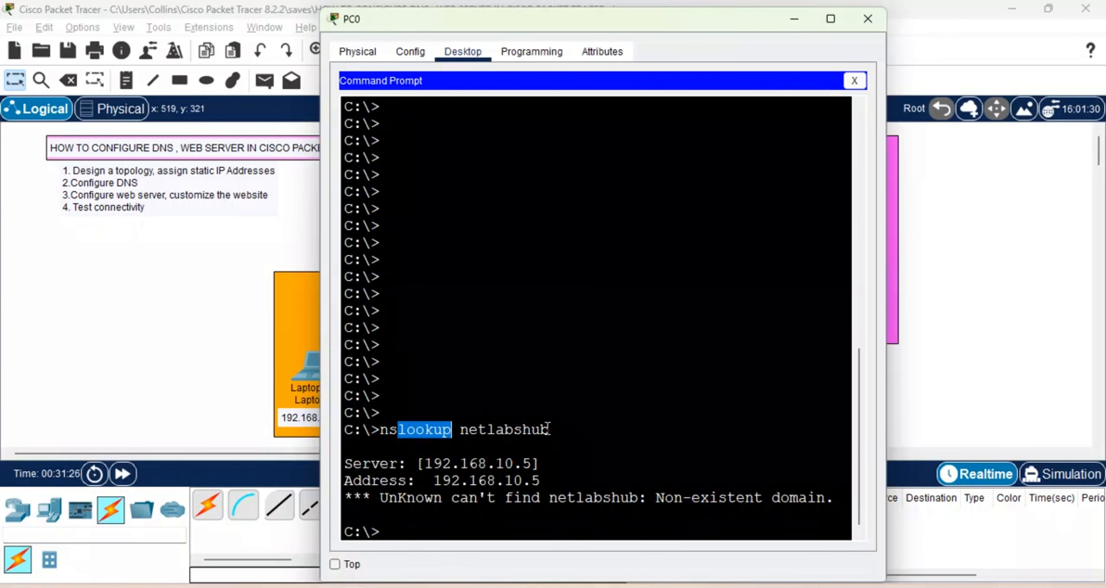
drag(549, 430, 461, 428)
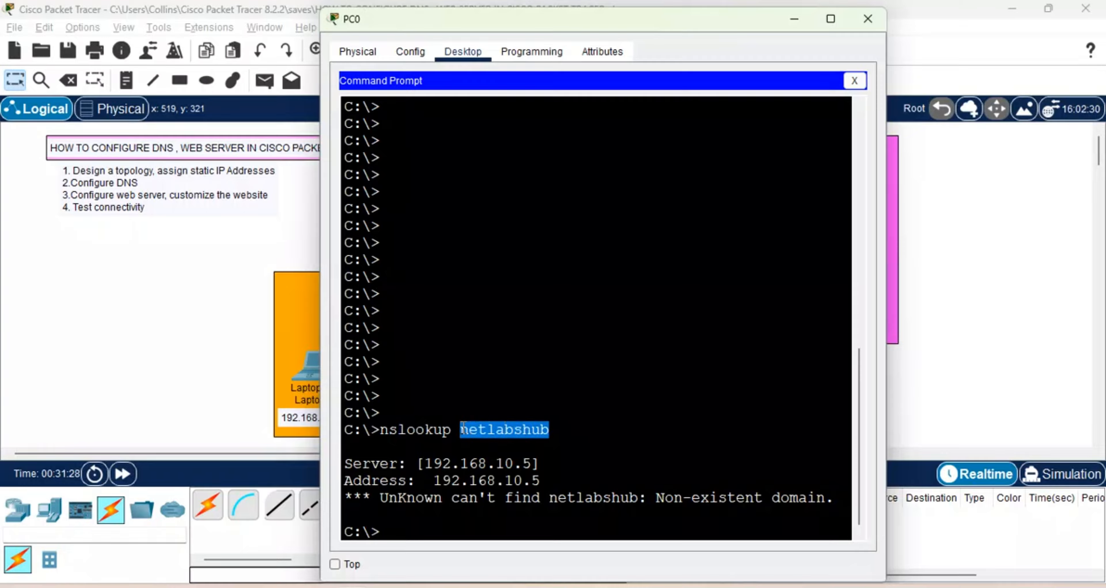
drag(533, 465, 428, 466)
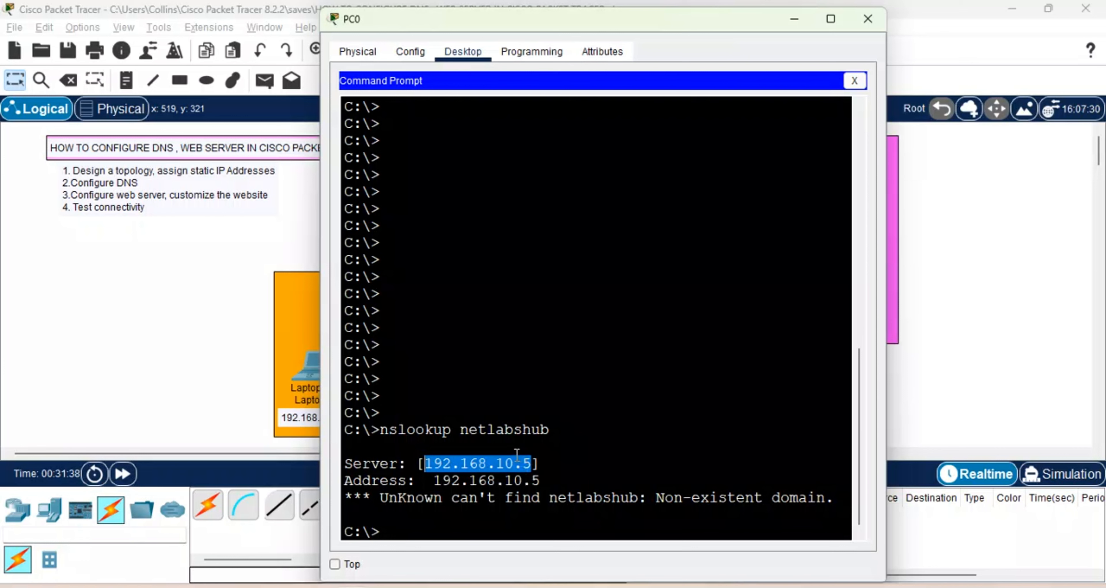
drag(549, 429, 460, 426)
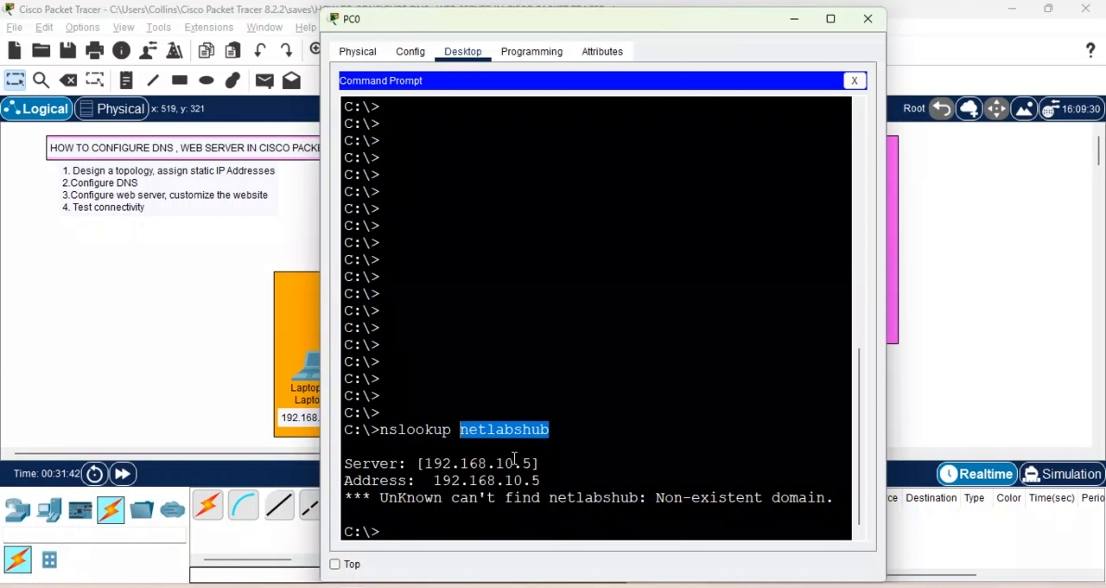
drag(529, 462, 428, 459)
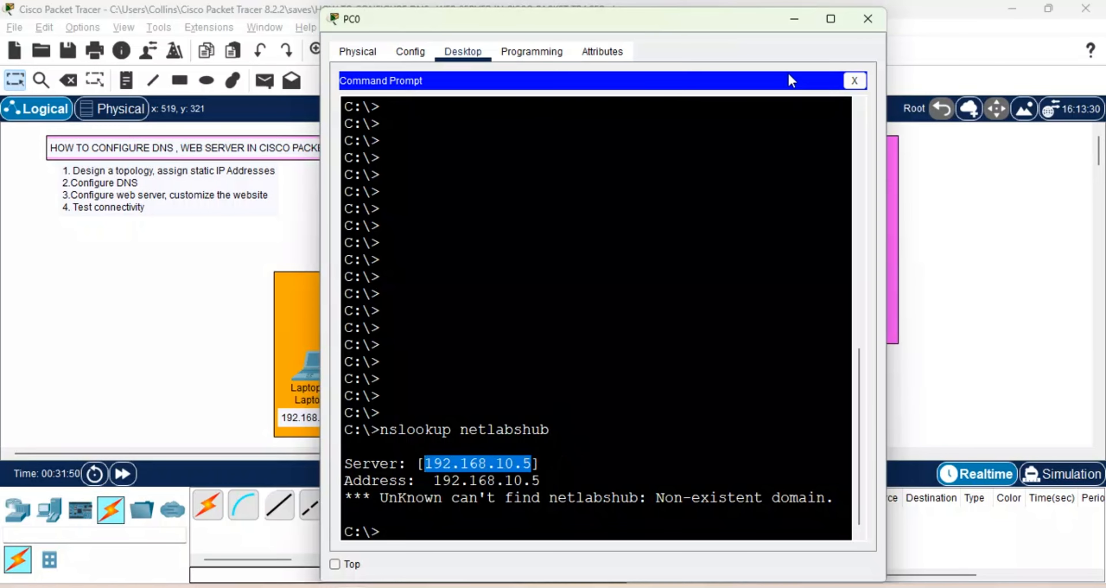
click(652, 267)
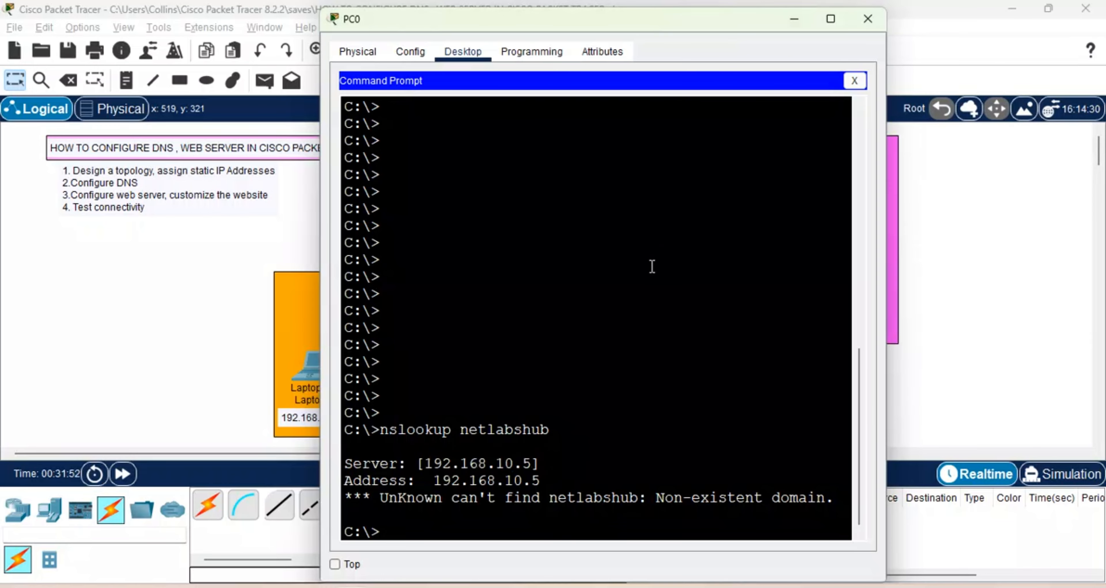
Ping the domain netlabshub.com by name from PC0's command prompt.
key(Return)
key(Return)
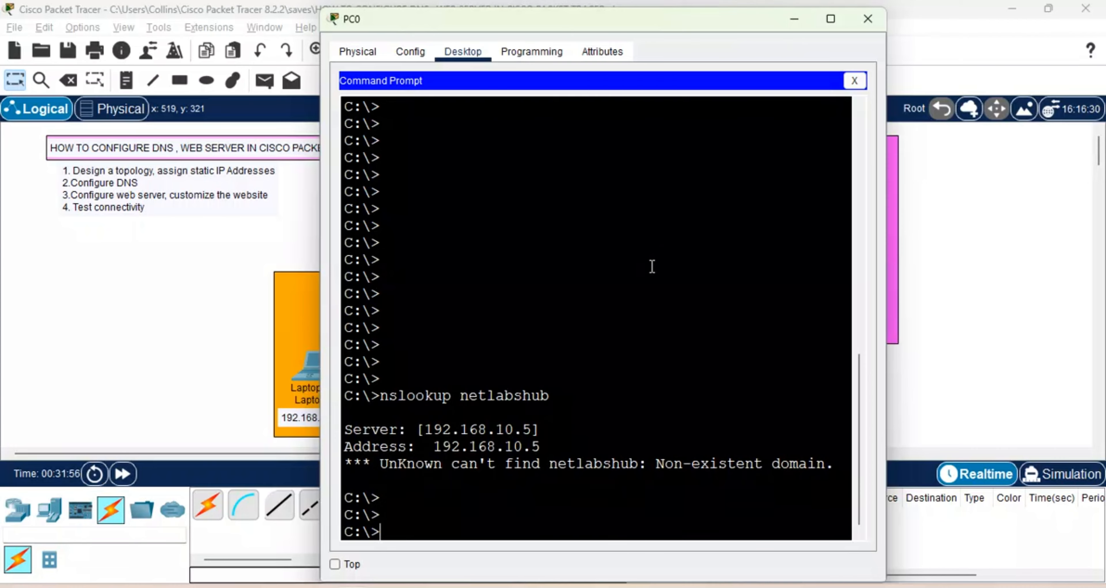
text(ping ne)
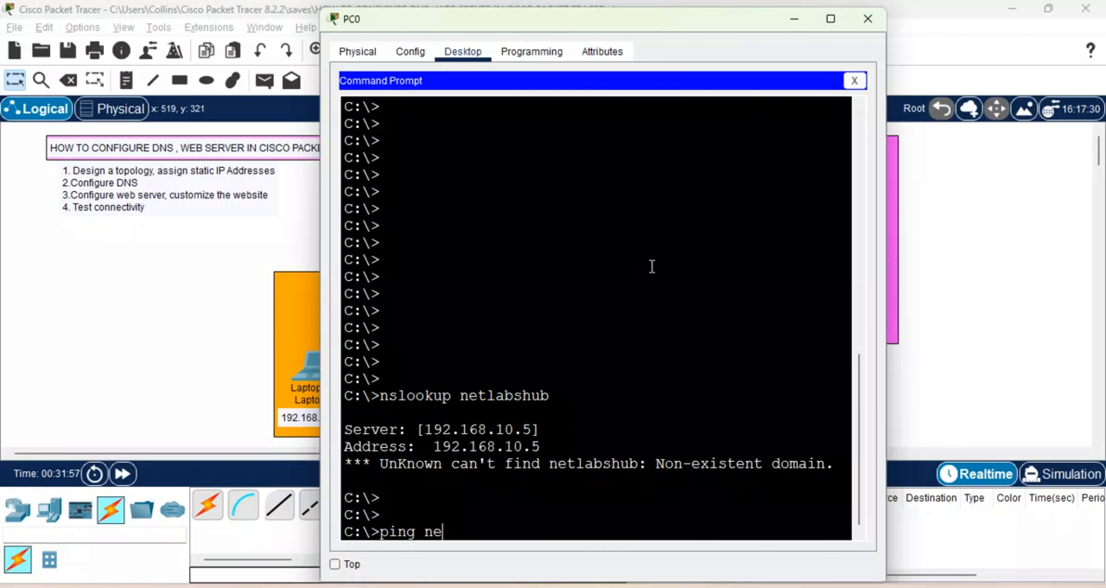
text(tlabshub)
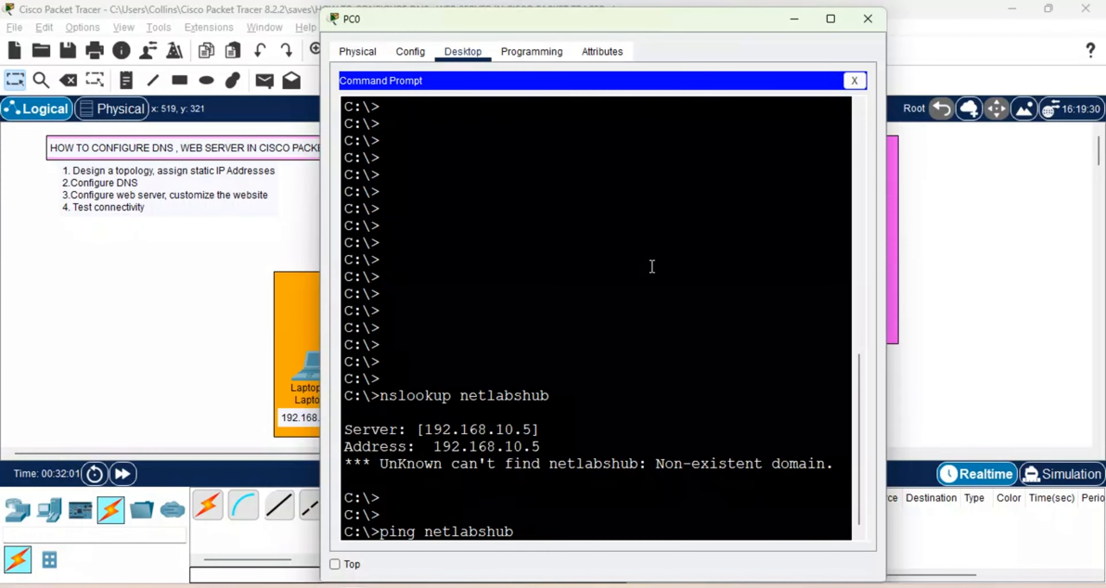
text(.com)
key(Return)
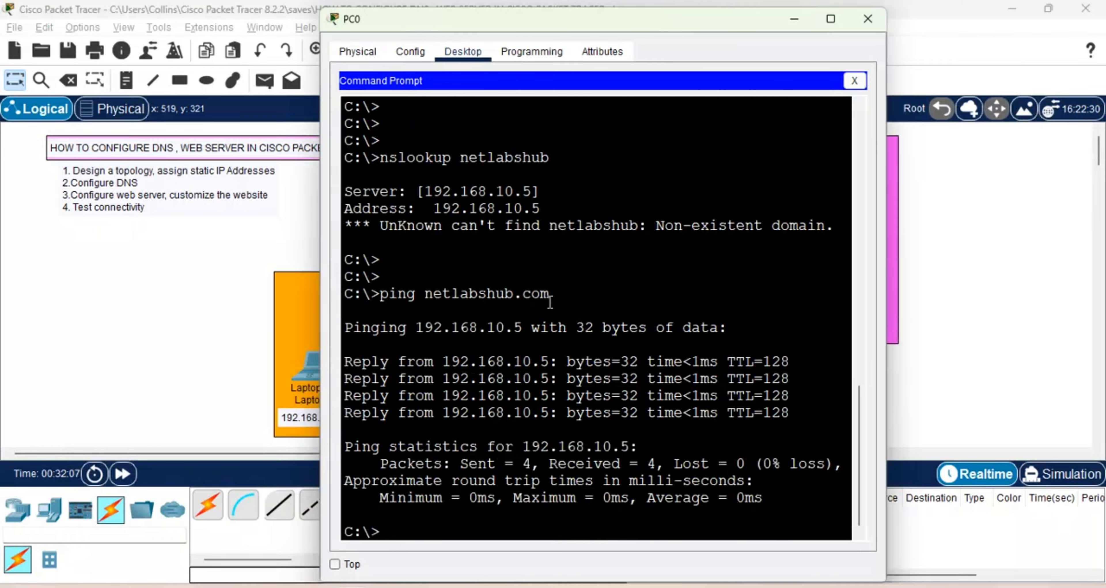
Compare the pinged domain name and replying address with the server address in the nslookup output, and close the PC0 window.
drag(549, 294, 425, 296)
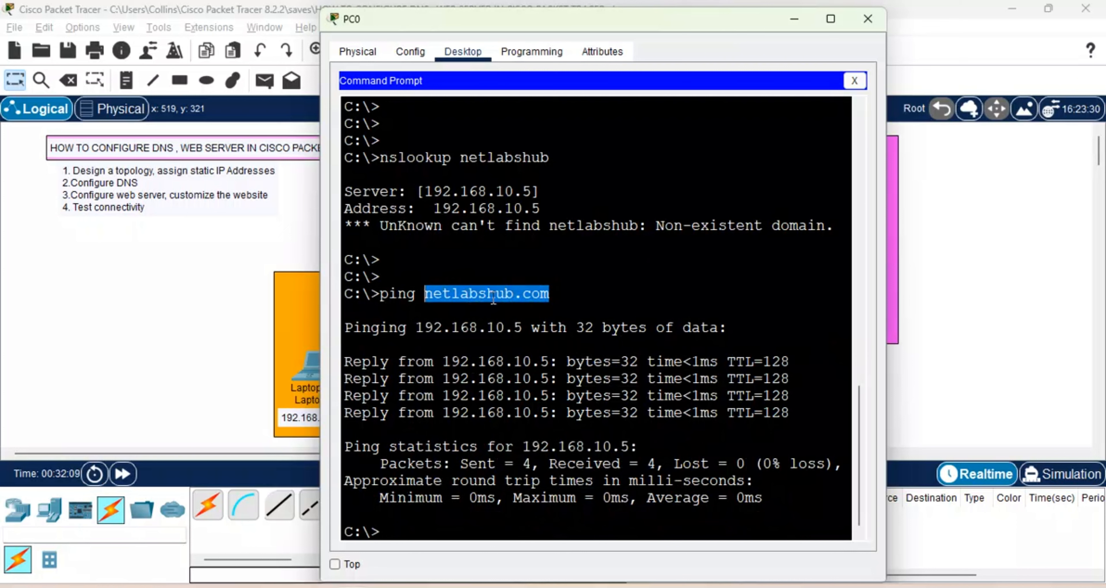
drag(539, 191, 421, 185)
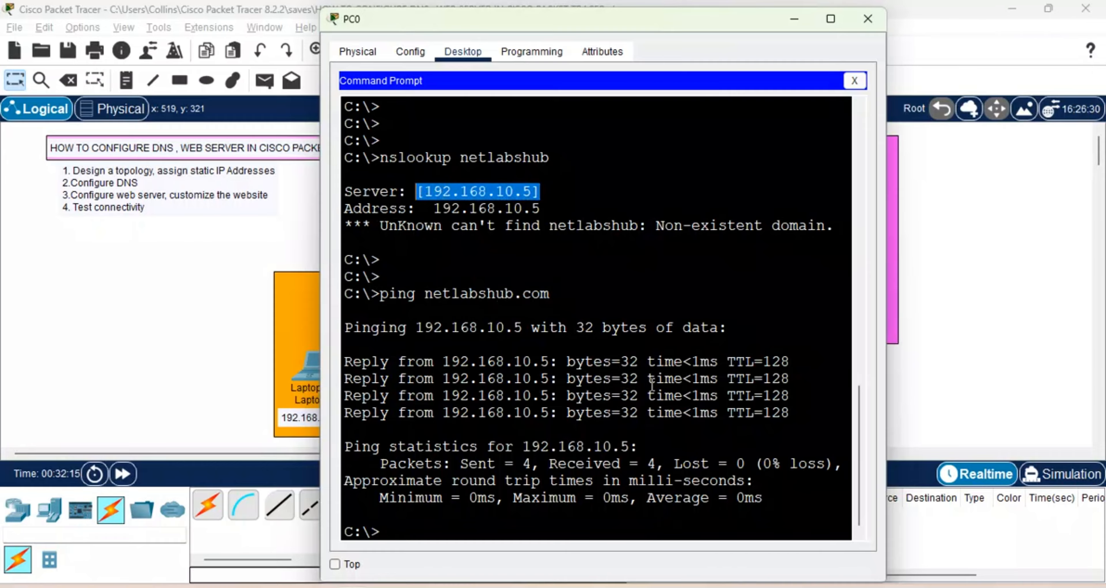
drag(554, 294, 424, 294)
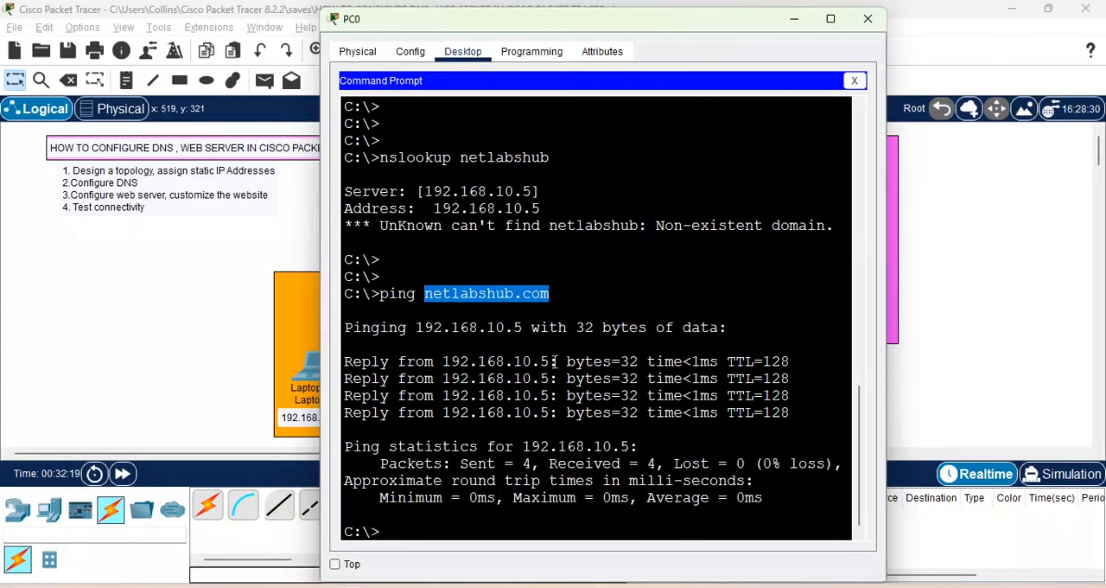
drag(554, 361, 443, 360)
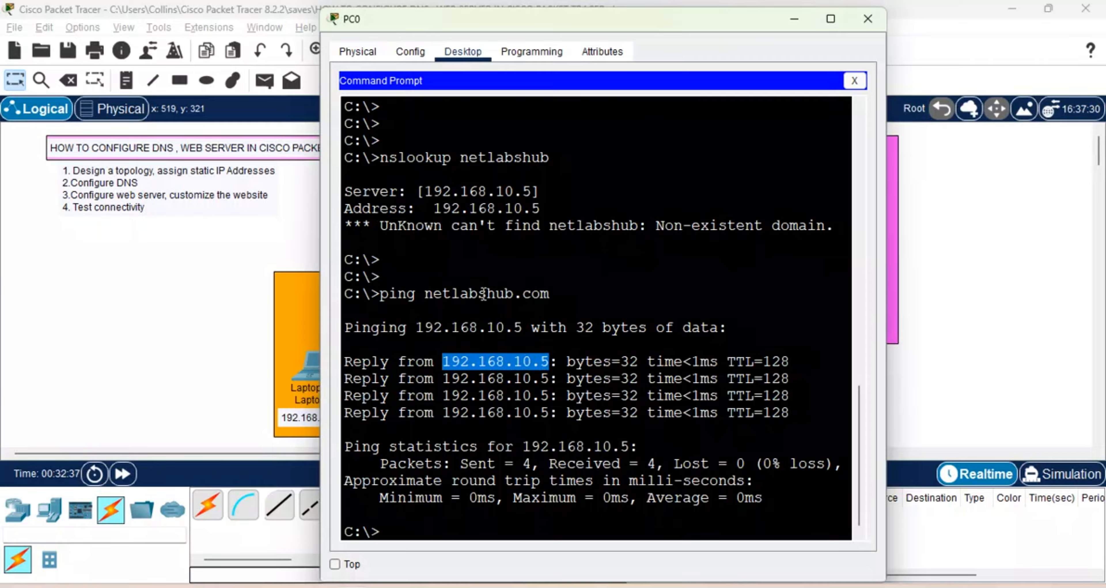
drag(551, 294, 422, 287)
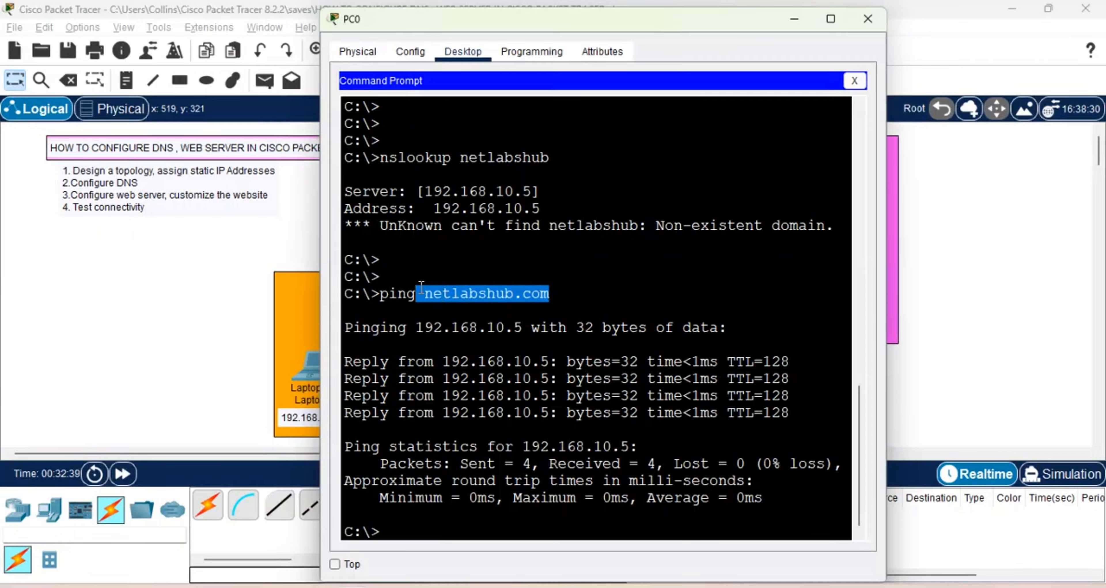
key(Return)
key(Return)
key(Return)
key(Return)
key(Return)
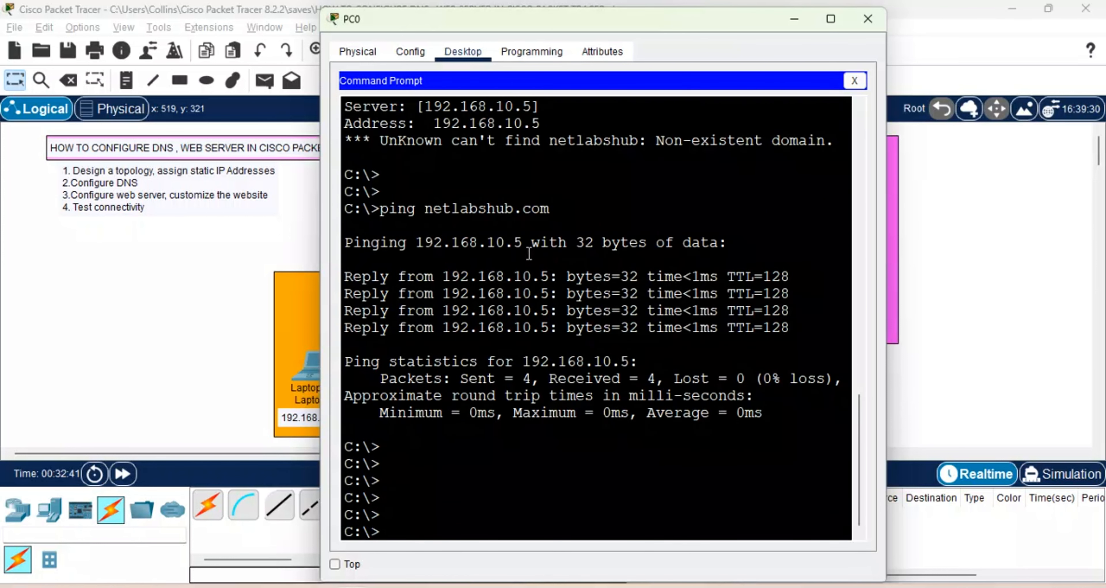
click(866, 19)
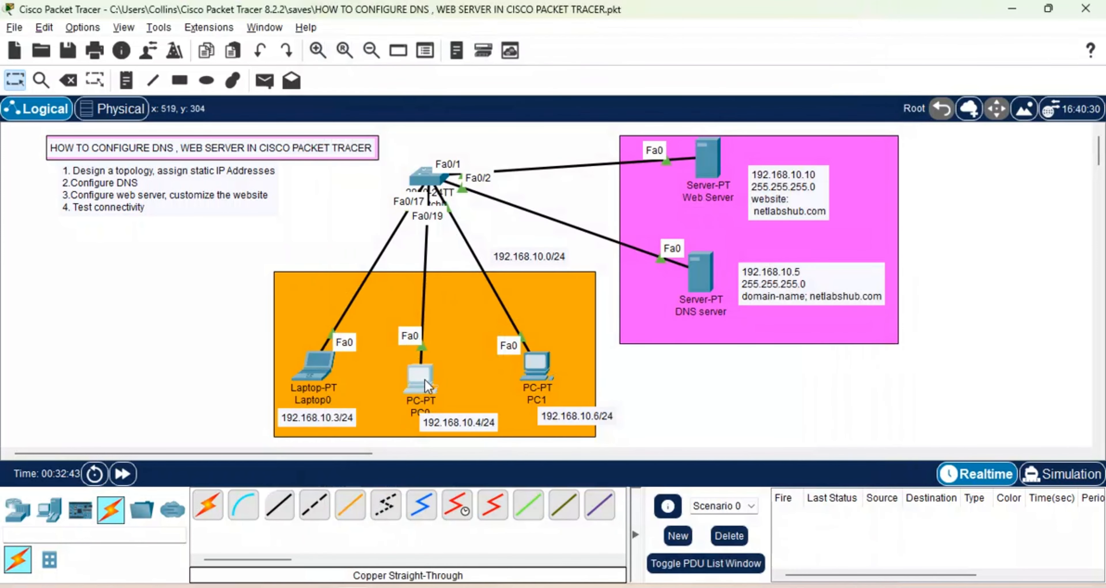
click(327, 381)
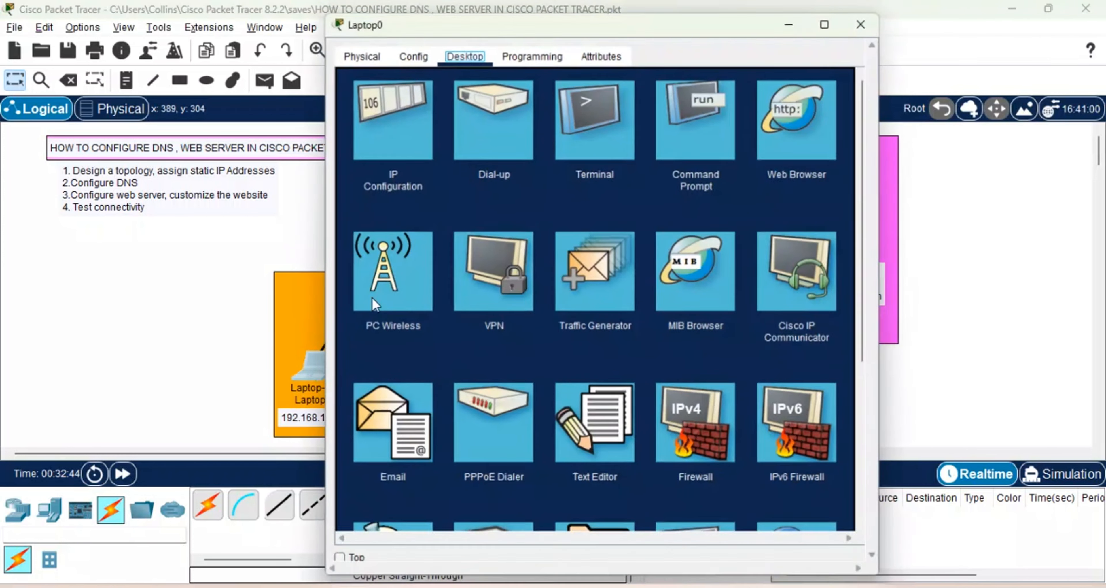
click(772, 127)
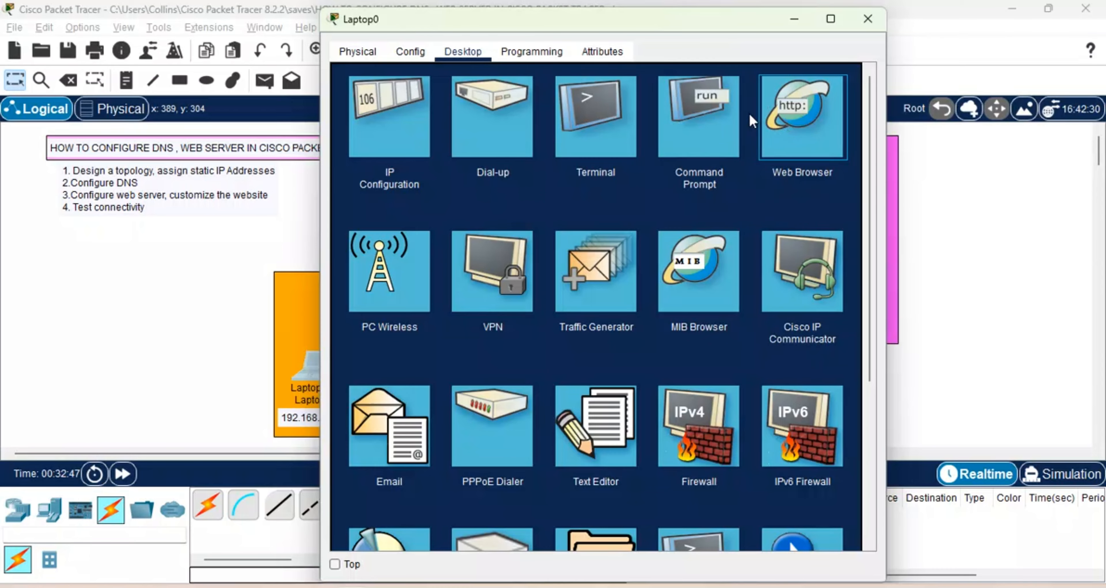
click(799, 124)
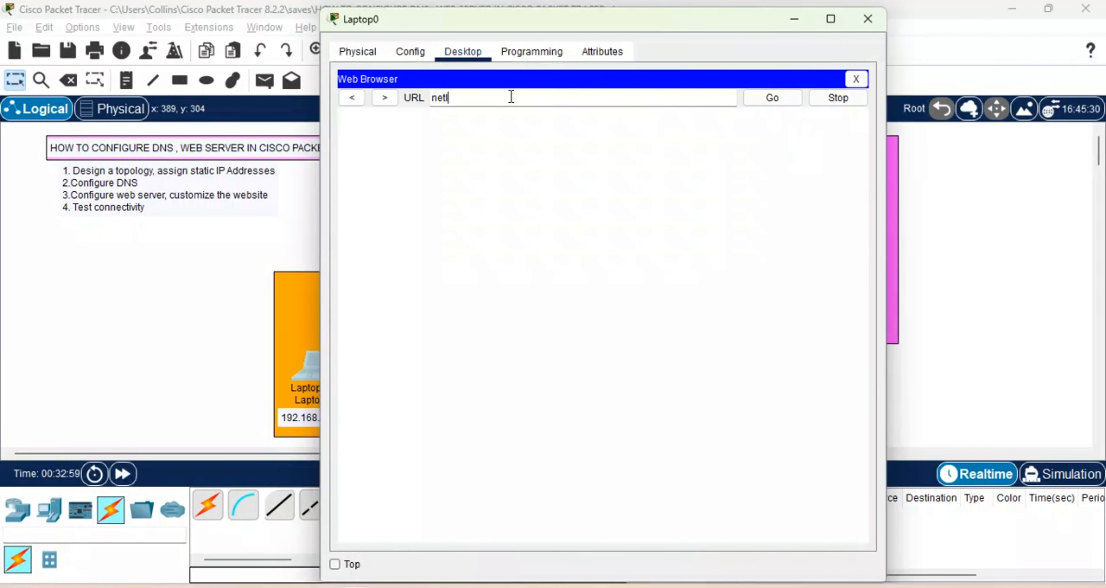
text(netlabshub.com)
key(Return)
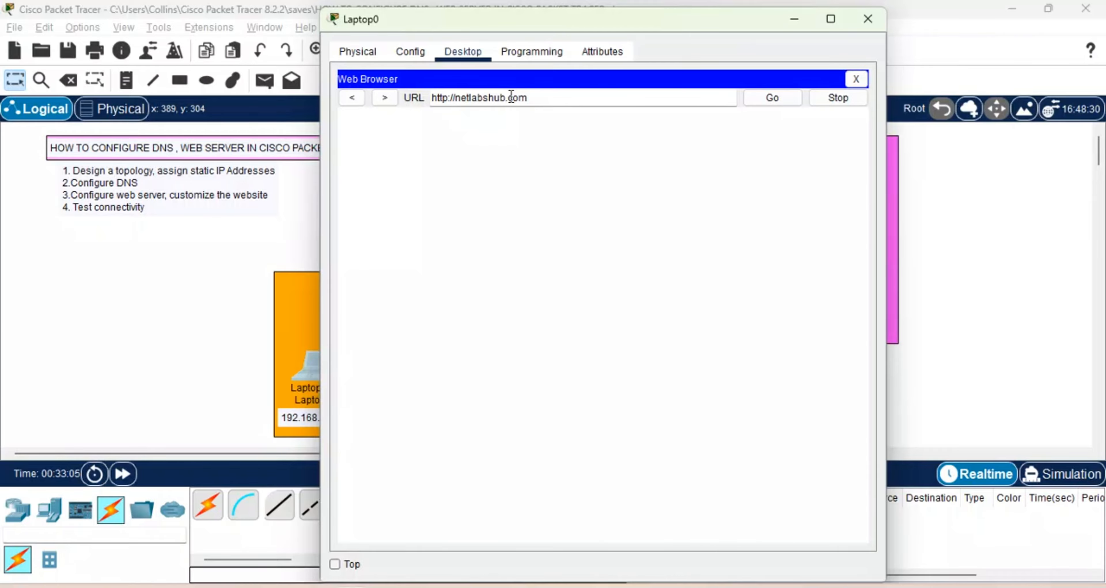
click(773, 100)
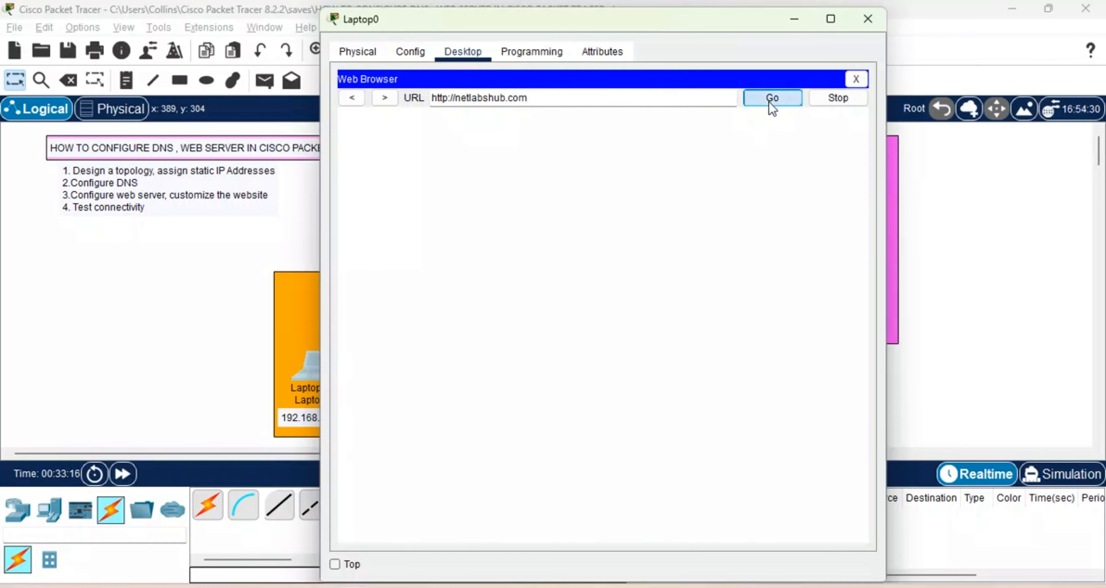
click(448, 98)
text(s)
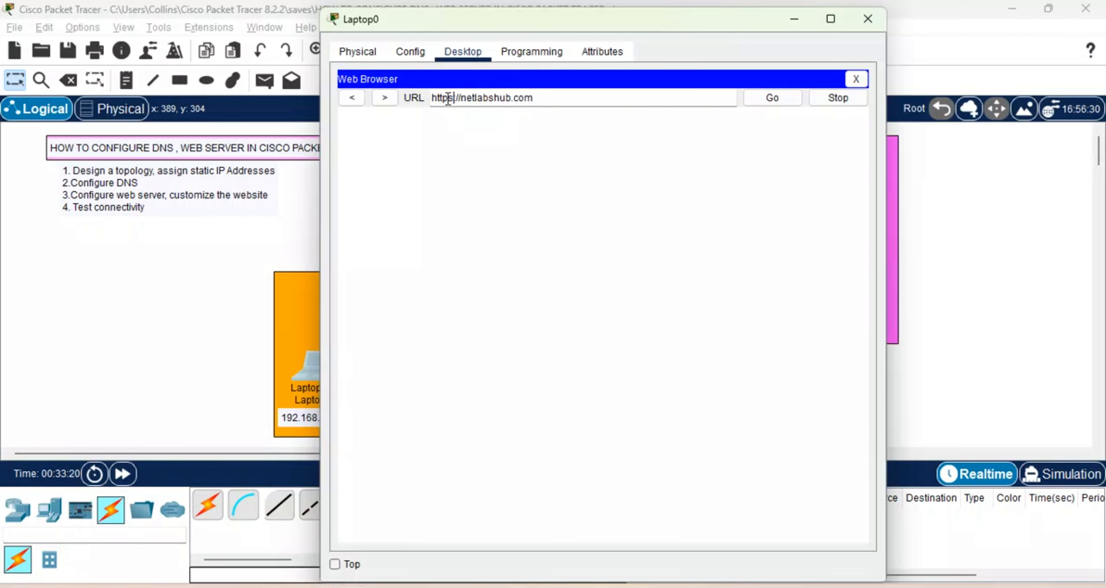
key(Return)
click(450, 98)
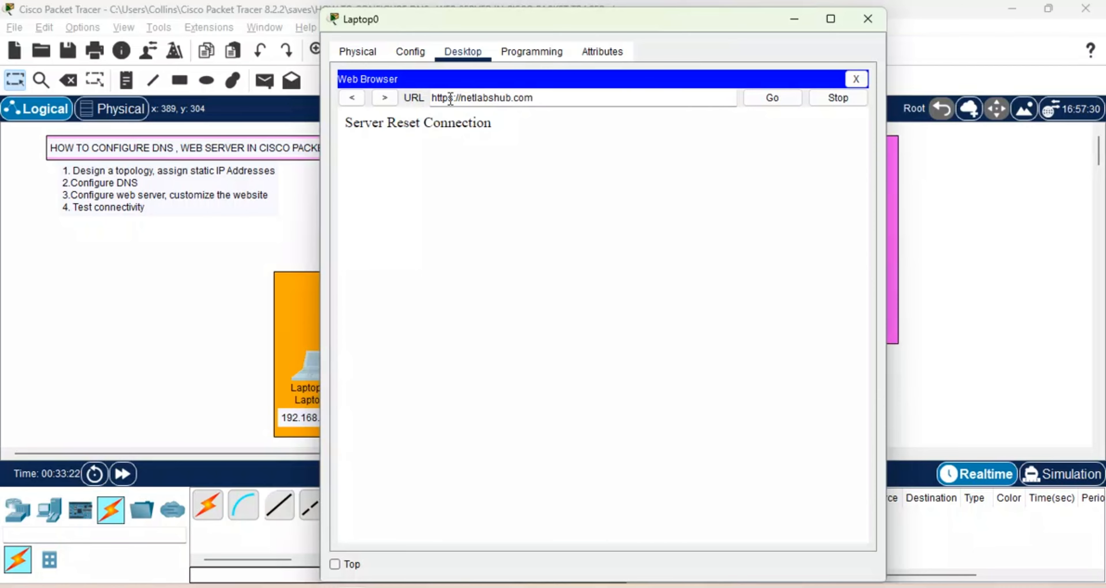
drag(533, 98, 416, 92)
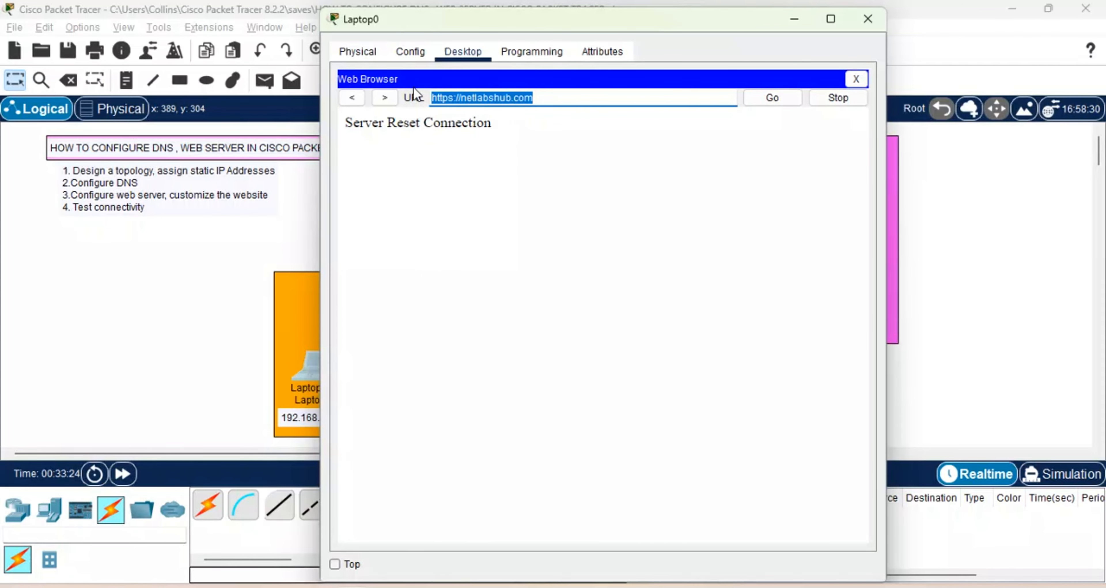
click(773, 99)
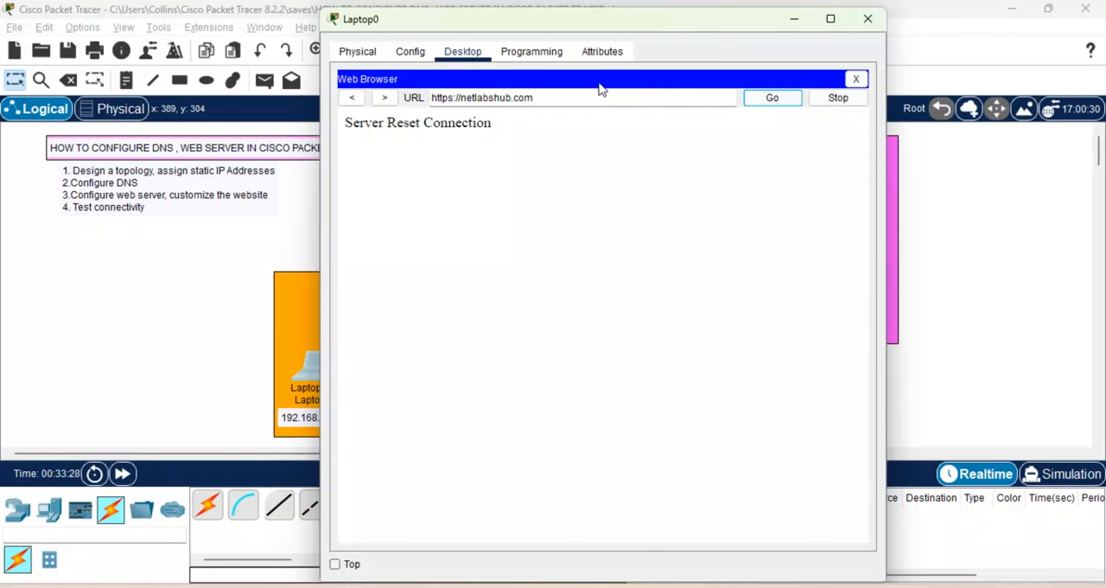
Request the web server by its IP address, 192.168.10.10, in Laptop0's web browser, and minimize the Laptop0 window.
click(554, 99)
key(ctrl+a)
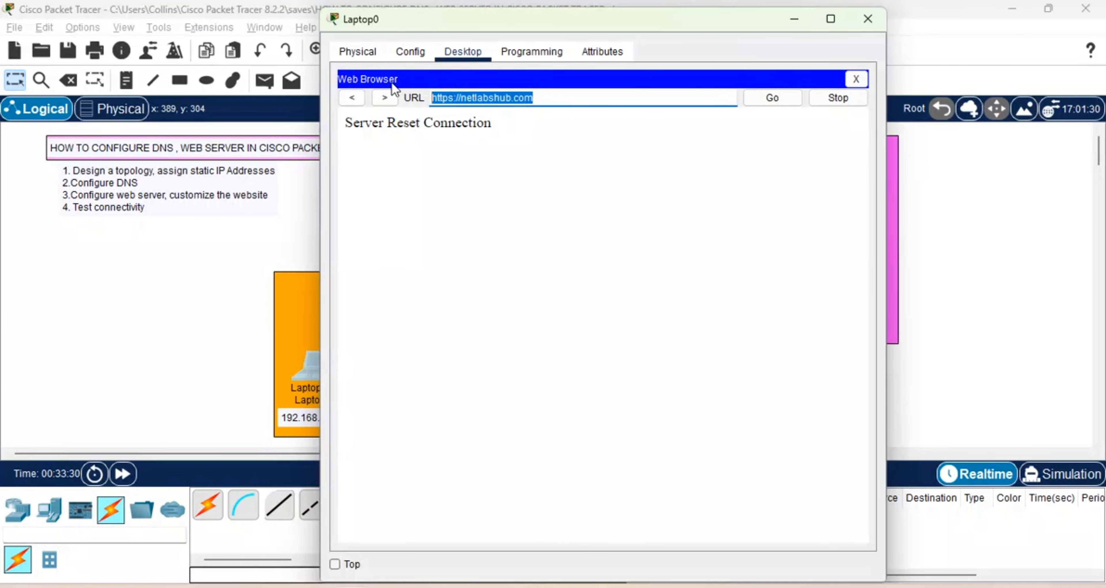
click(838, 100)
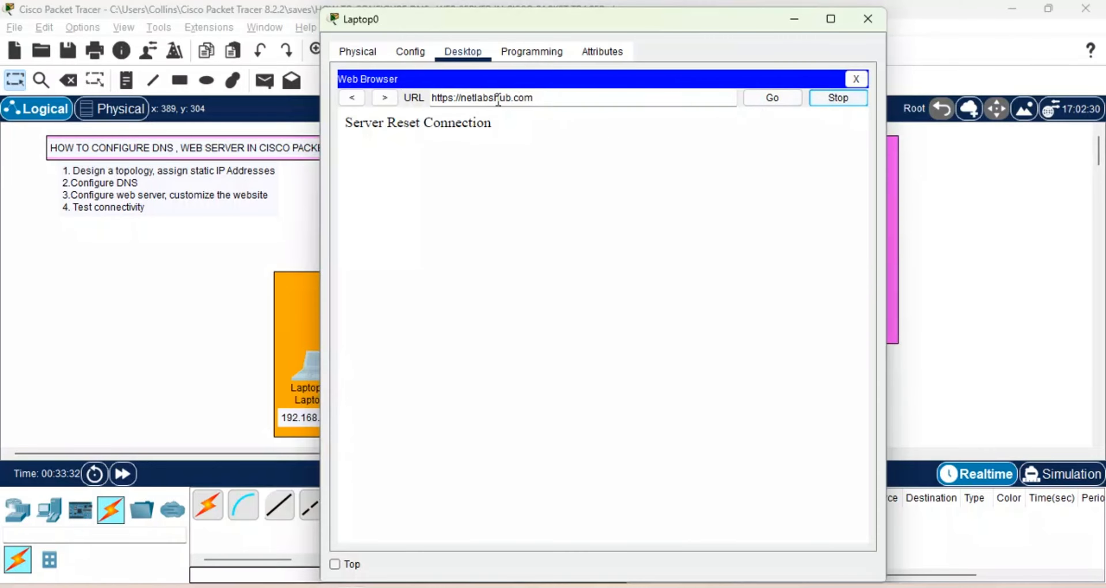
drag(573, 98, 410, 98)
text(1)
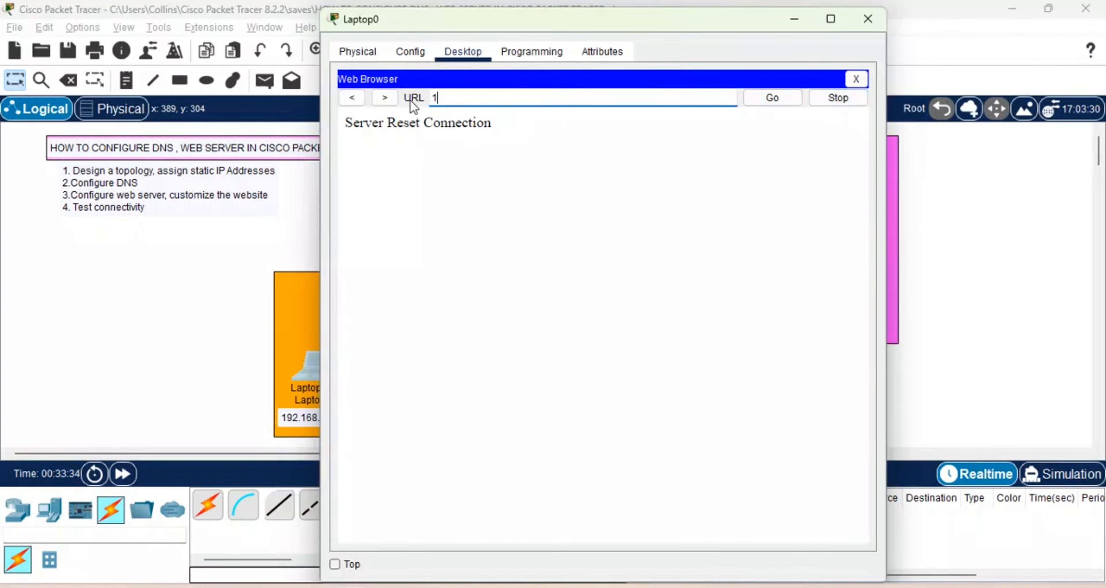
text(92.168.10.10)
key(Return)
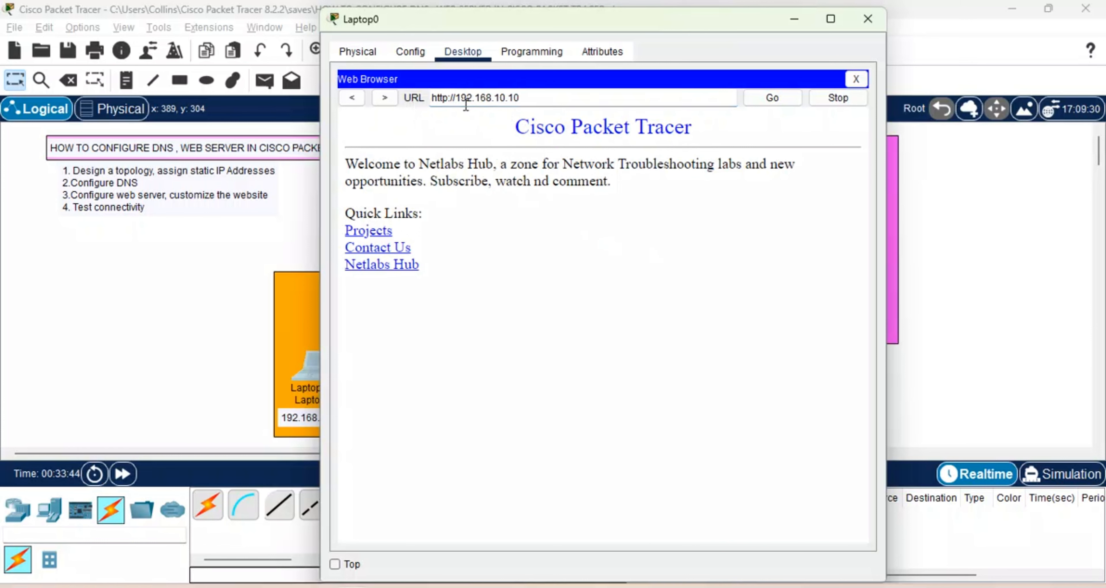
click(532, 98)
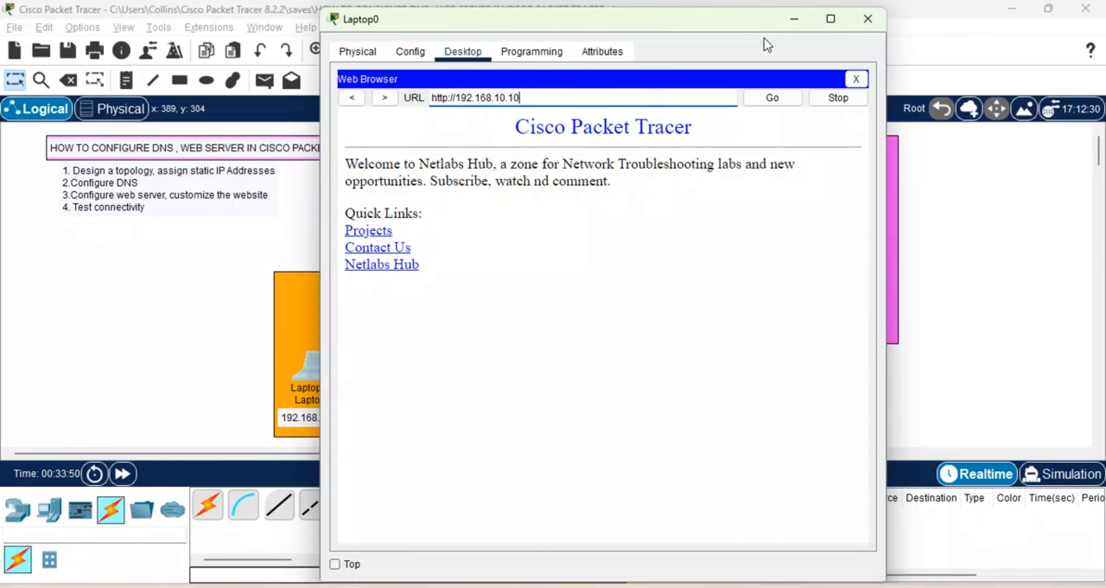
click(794, 19)
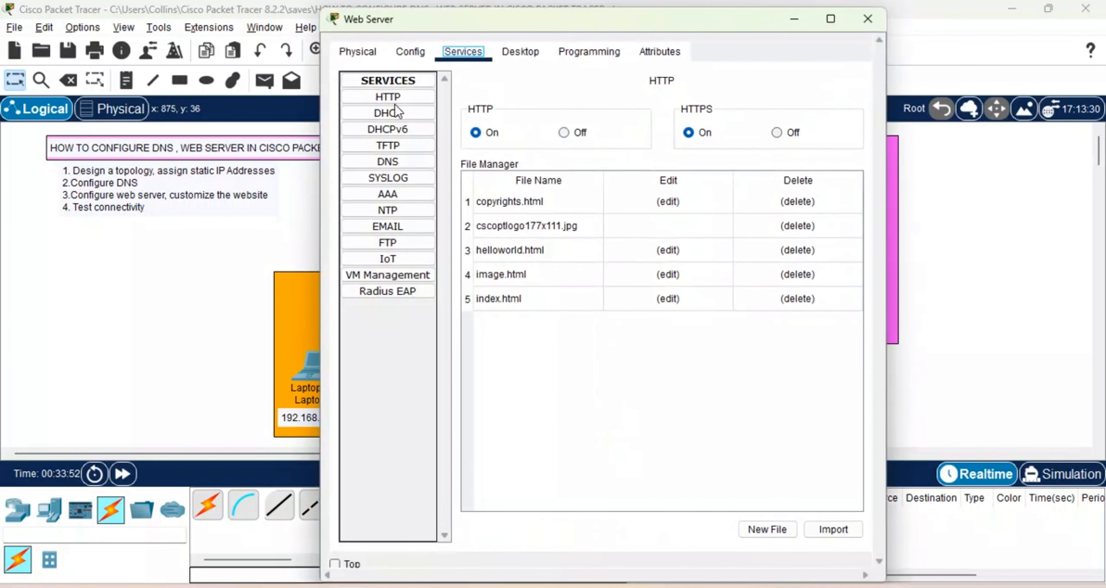
In the Web Server's HTTP file index.html, replace the centred heading text "Cisco Packet Tracer" with "Welcome to Netlabs Hub".
click(391, 98)
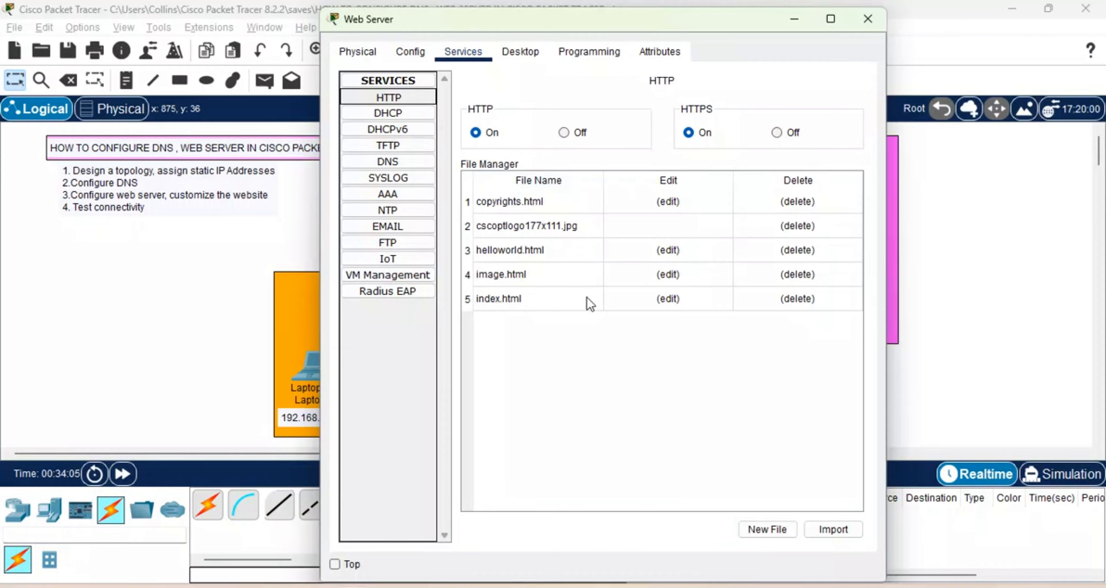
click(671, 299)
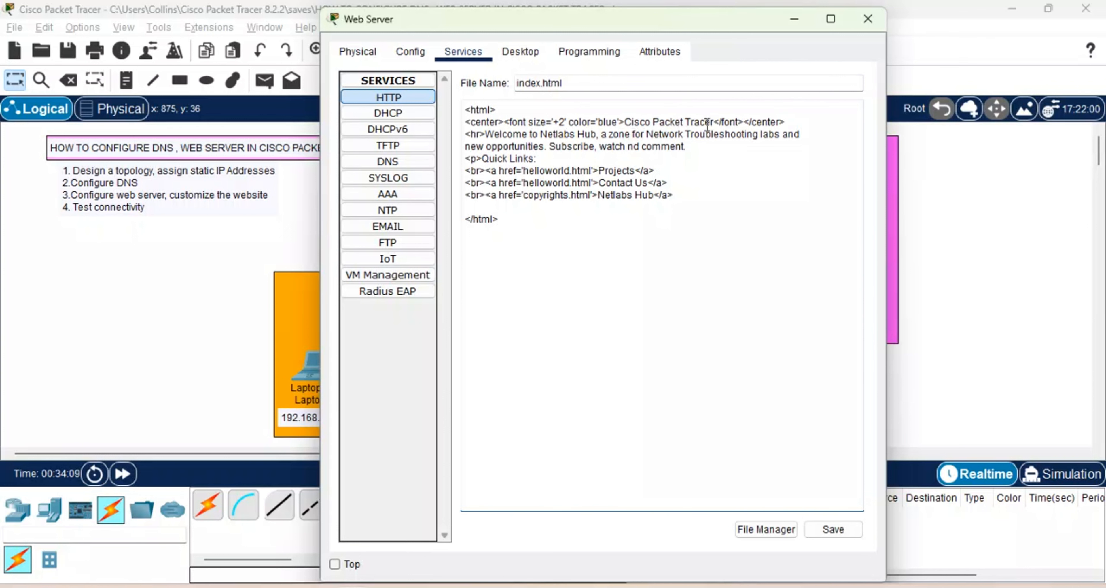
drag(710, 123, 624, 126)
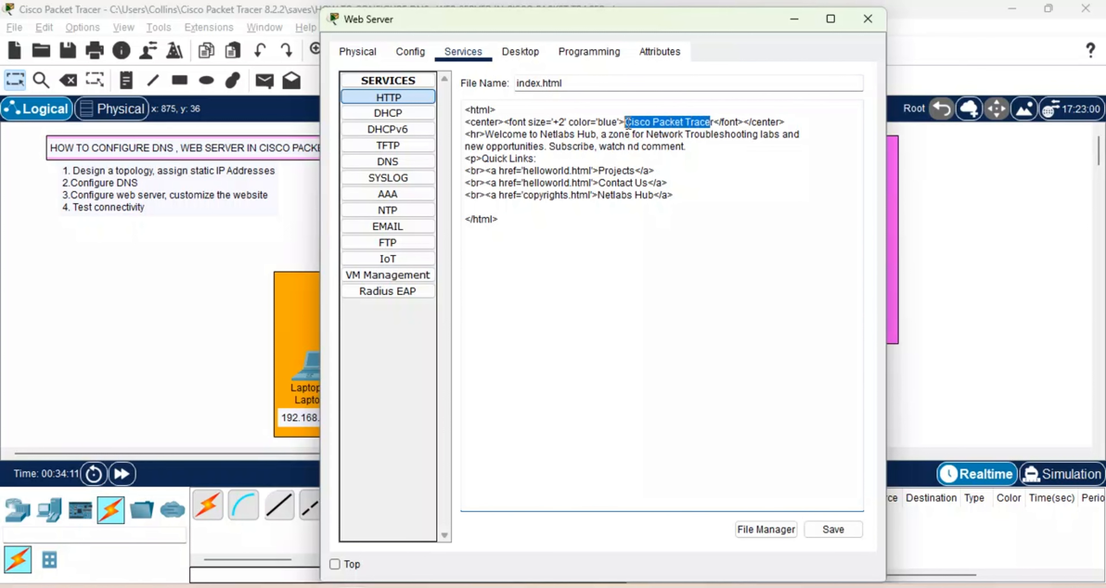
text(We)
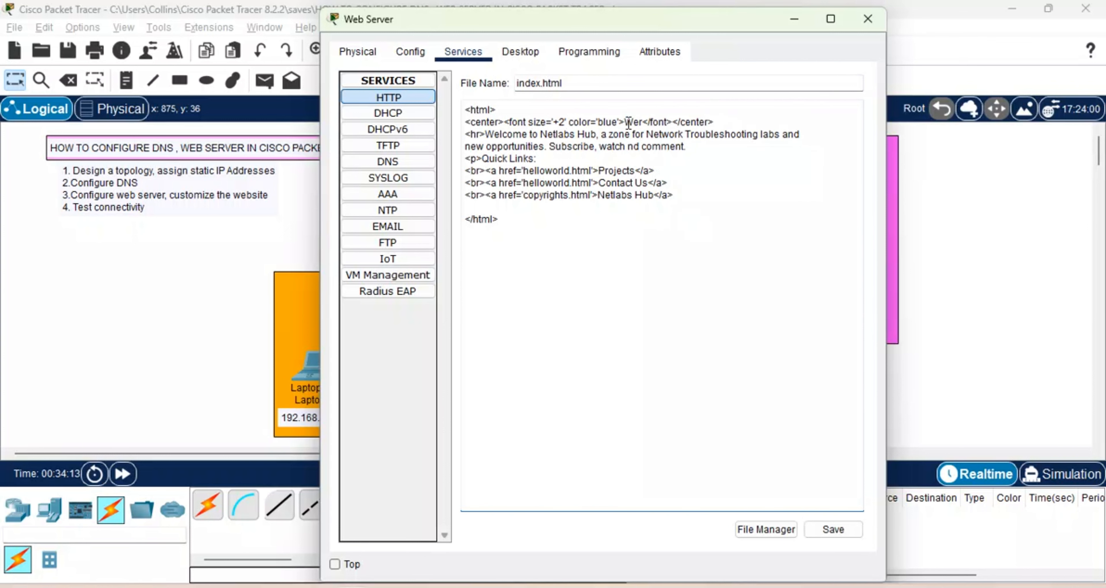
text(lcome to )
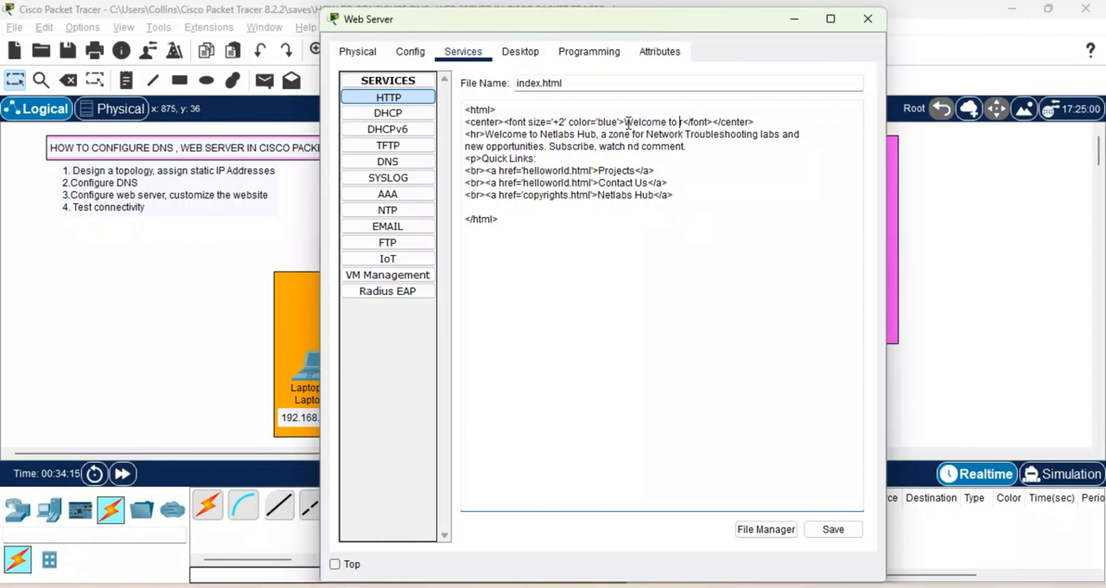
text(Ne)
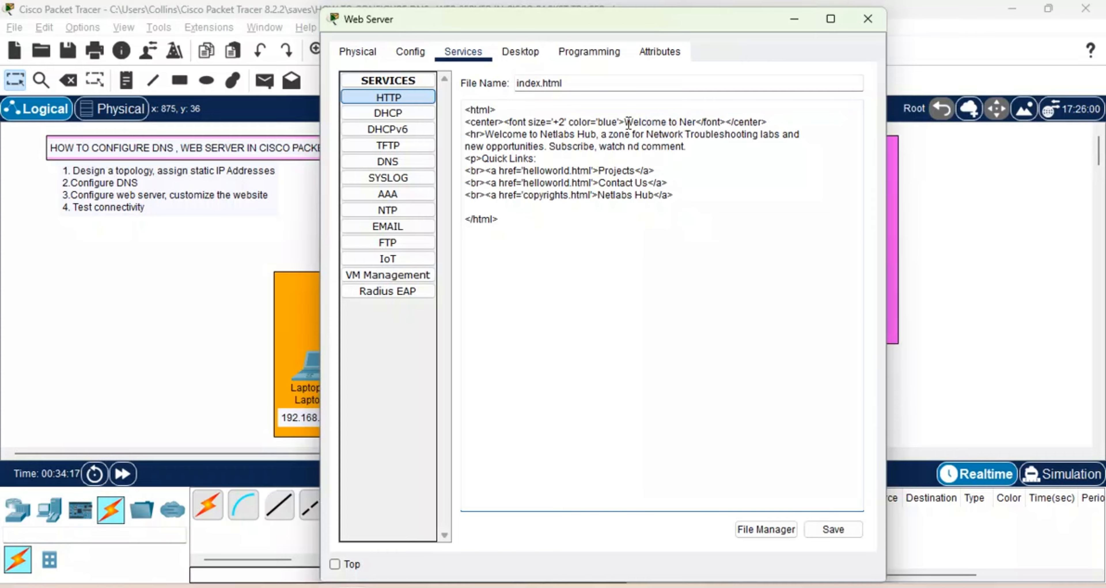
text(tlabs Hu)
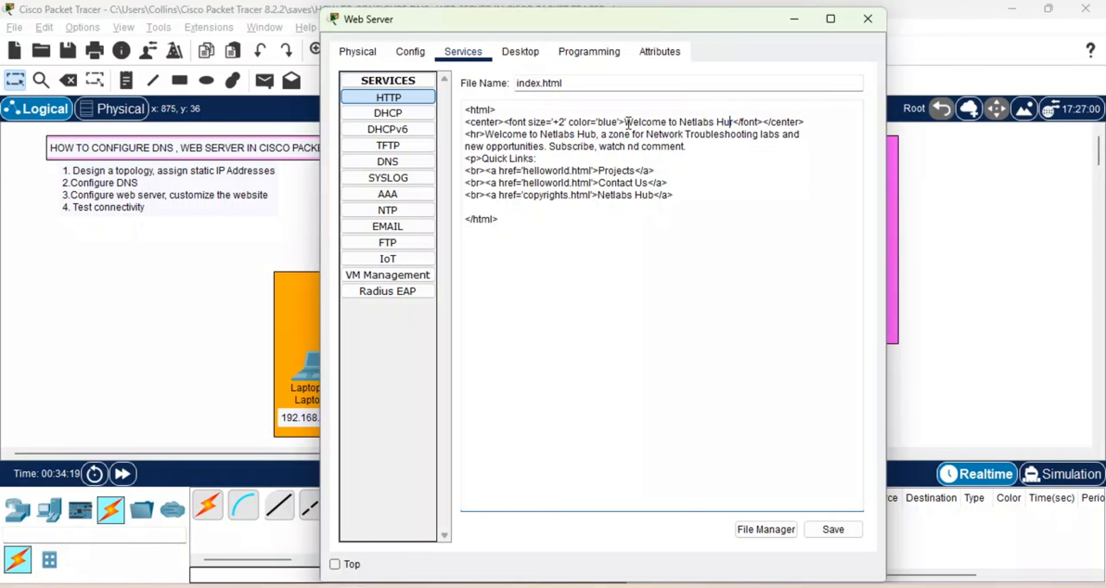
text(b r)
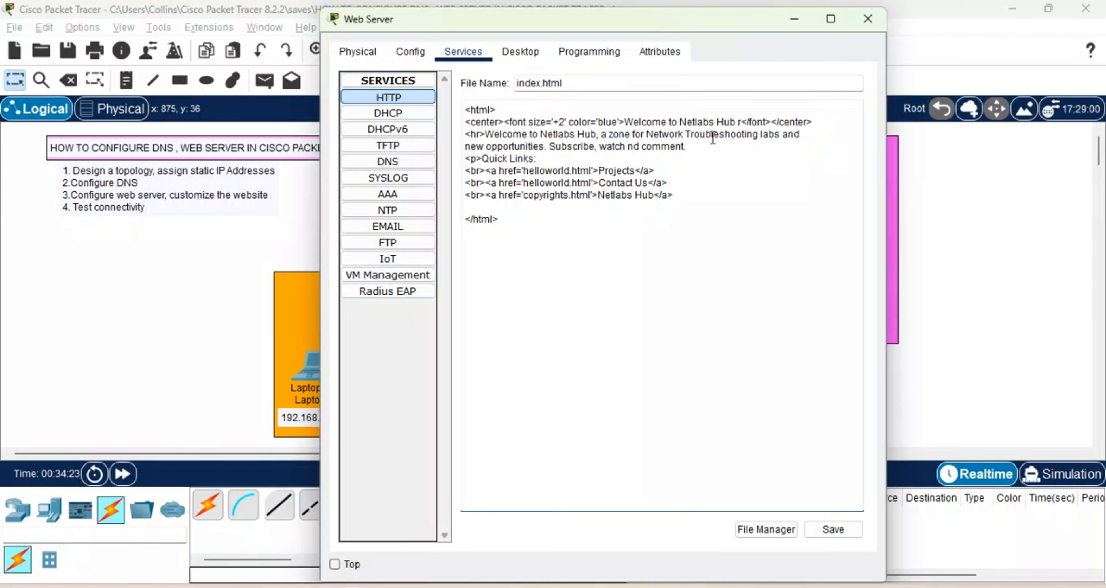
key(Delete)
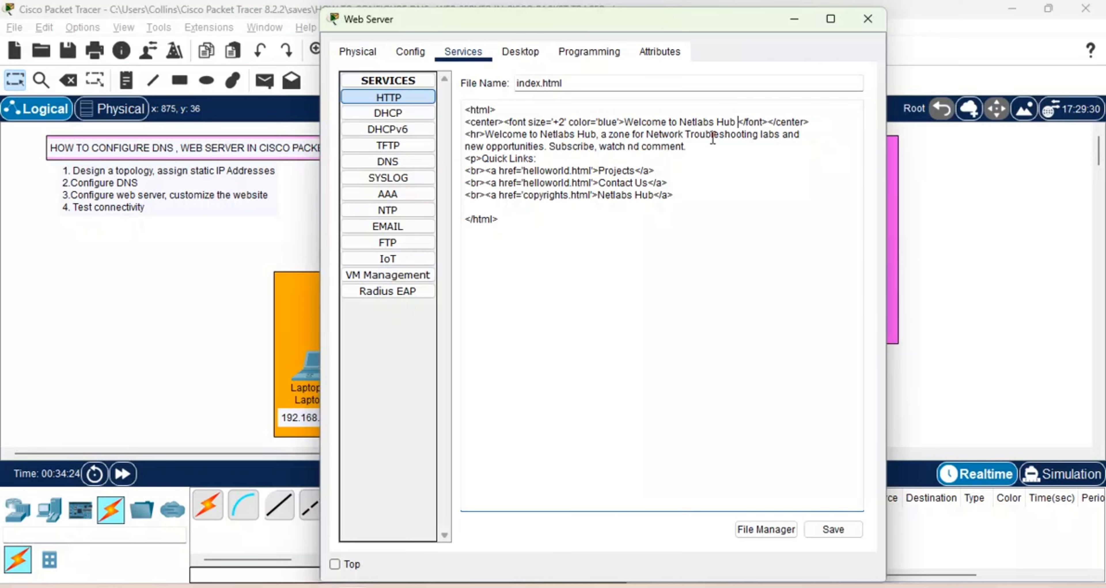
Save index.html on the Web Server, overwriting the existing file, and close the server window.
click(833, 532)
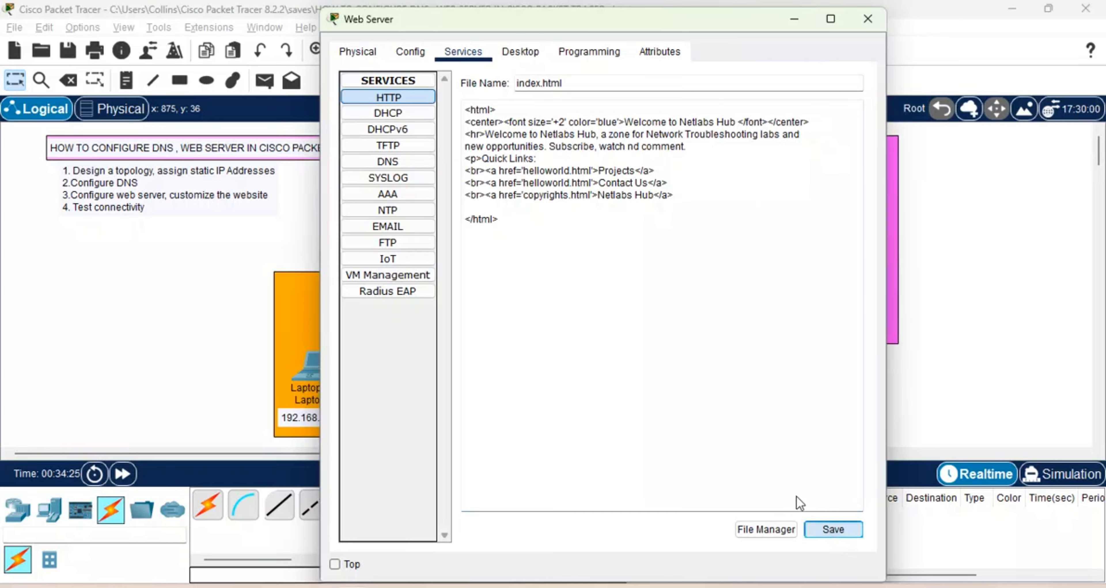
click(824, 522)
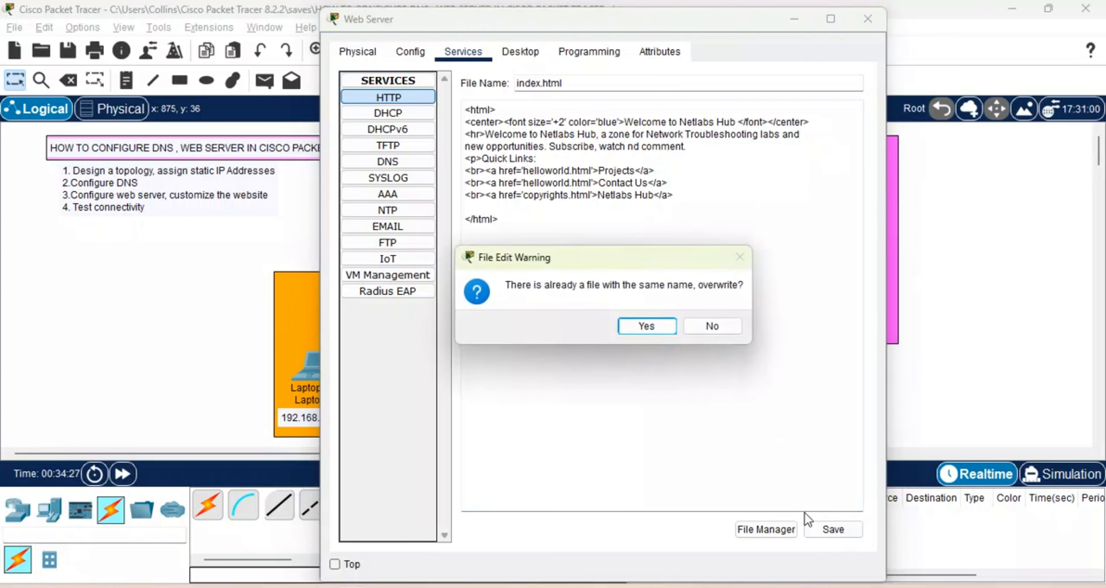
click(652, 326)
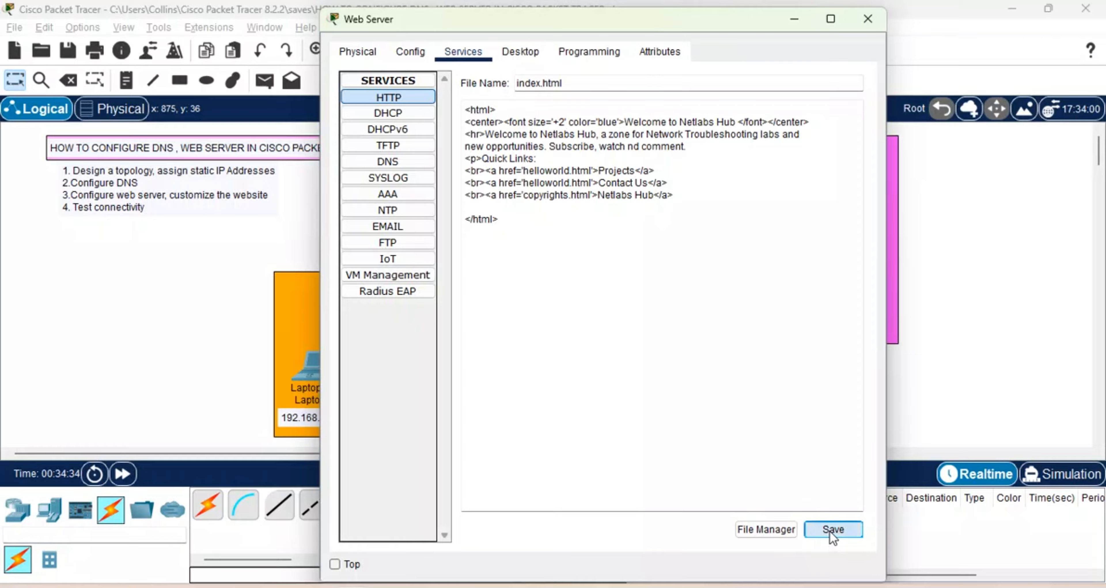
click(868, 19)
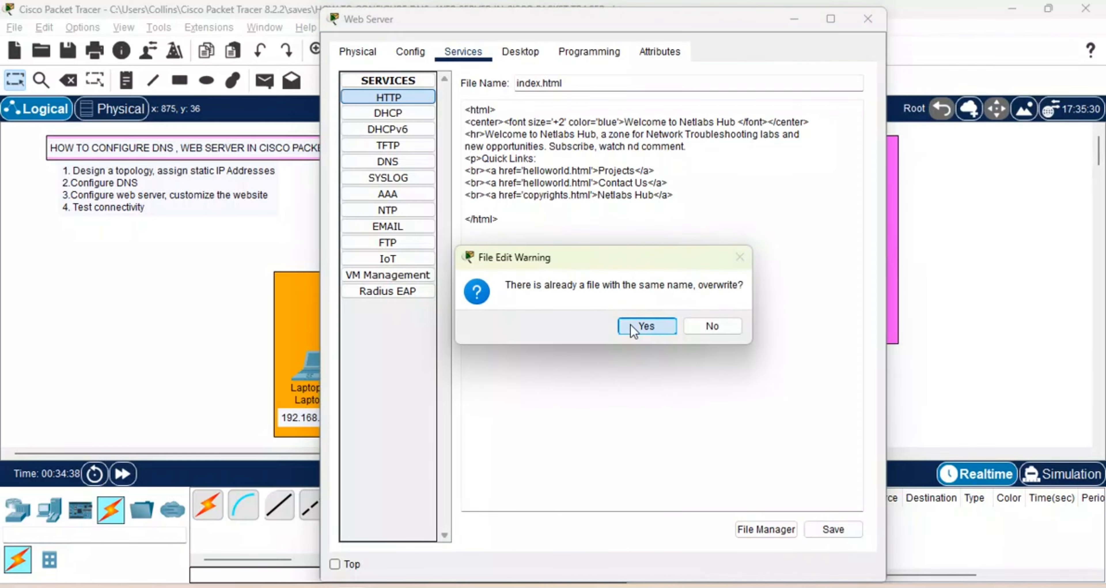
click(646, 326)
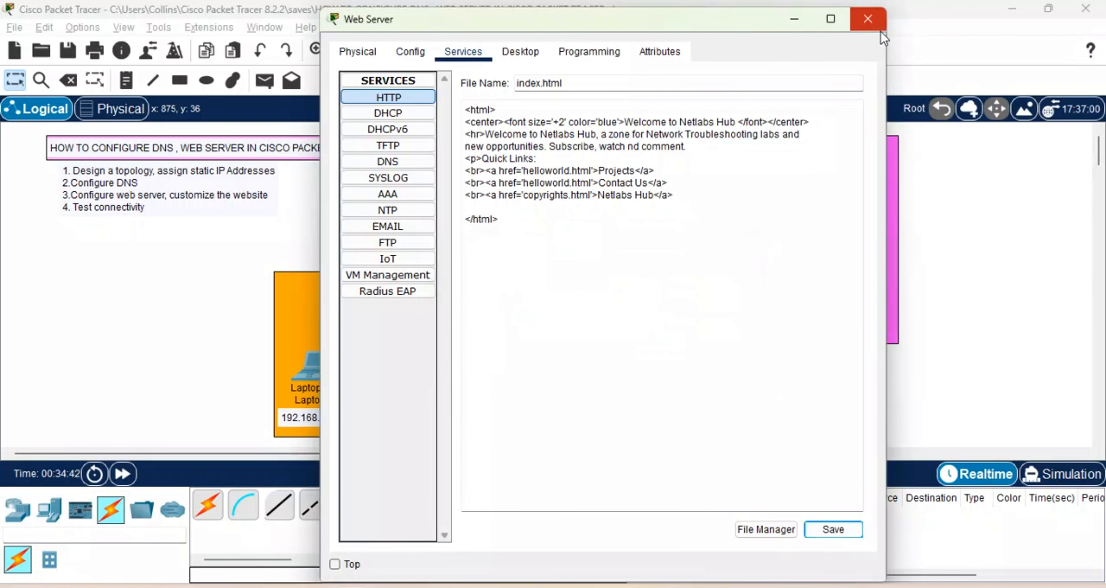
click(875, 25)
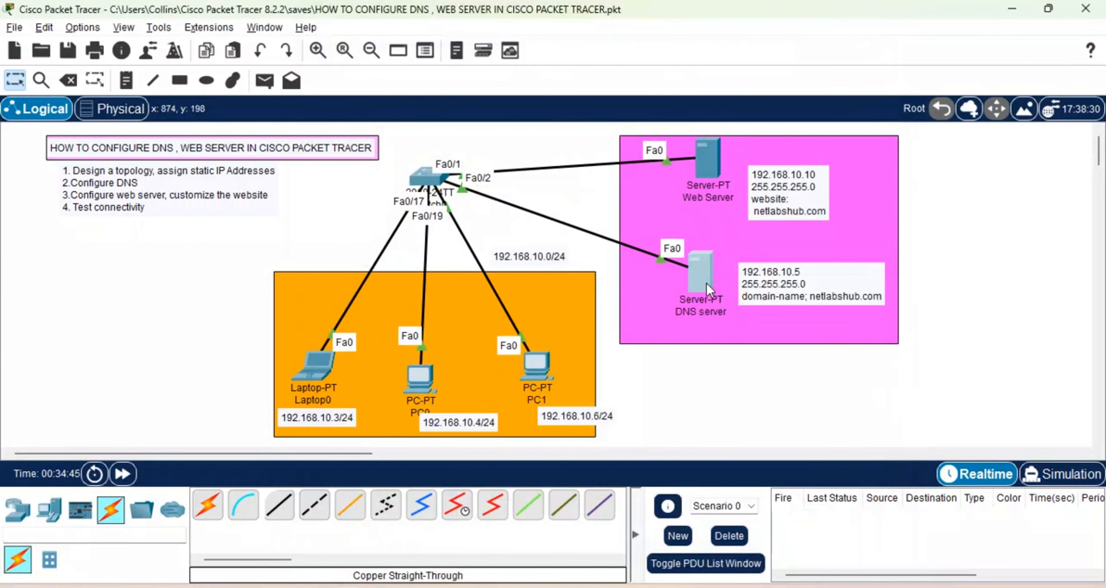
Check the DNS server's HTTP service settings and its netlabshub.com A record, and close the server window.
click(687, 254)
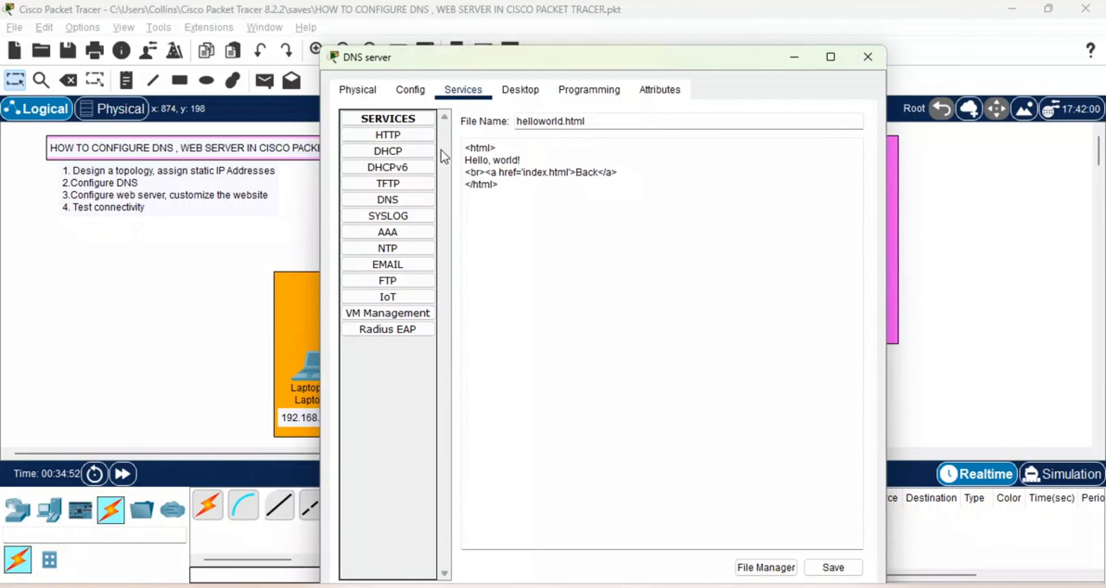
click(390, 139)
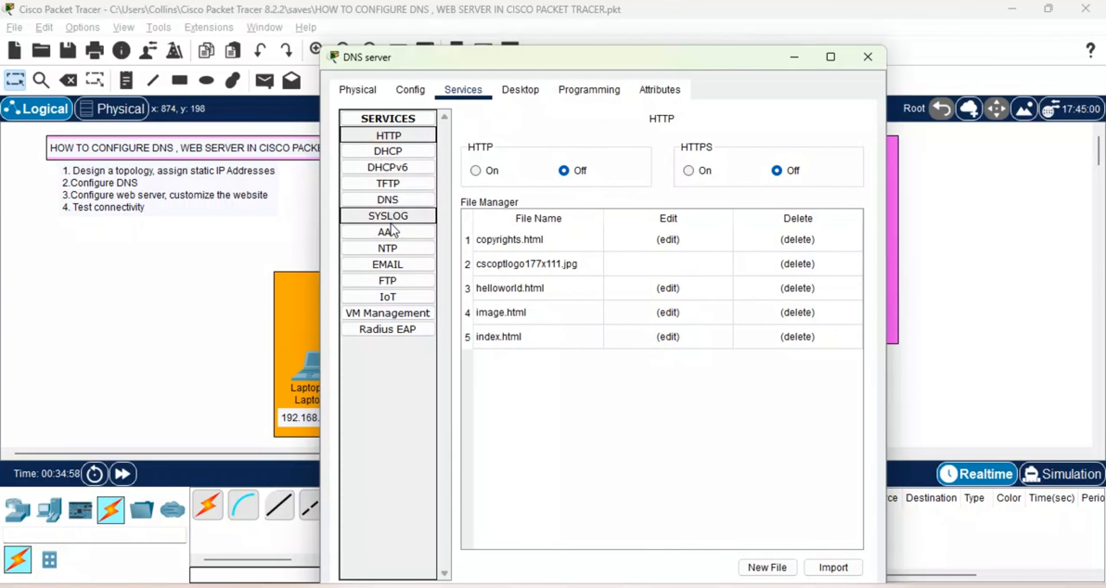
click(390, 201)
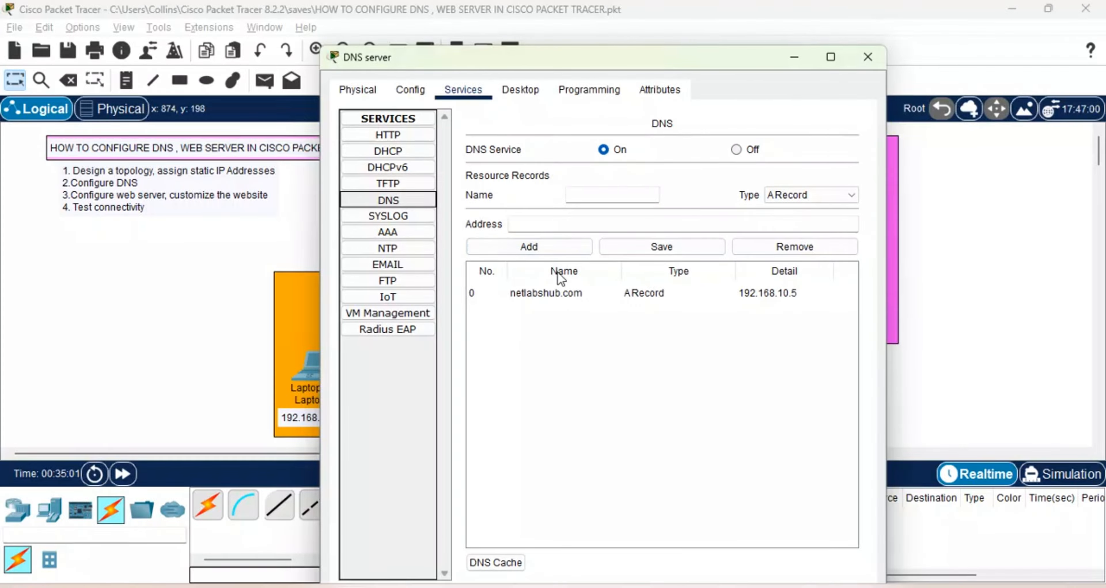
click(545, 296)
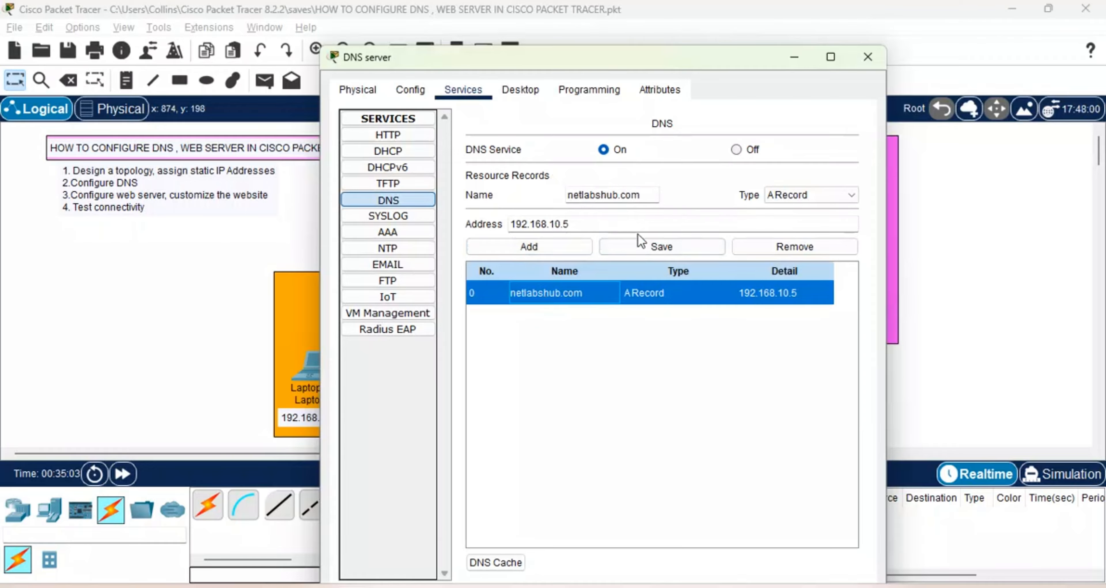
click(868, 57)
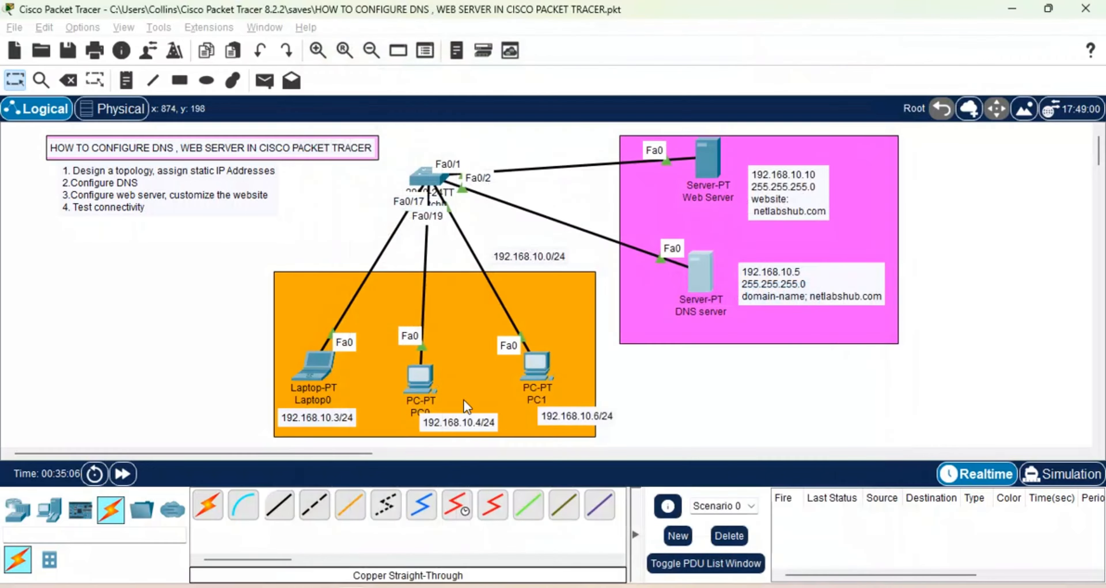
click(325, 380)
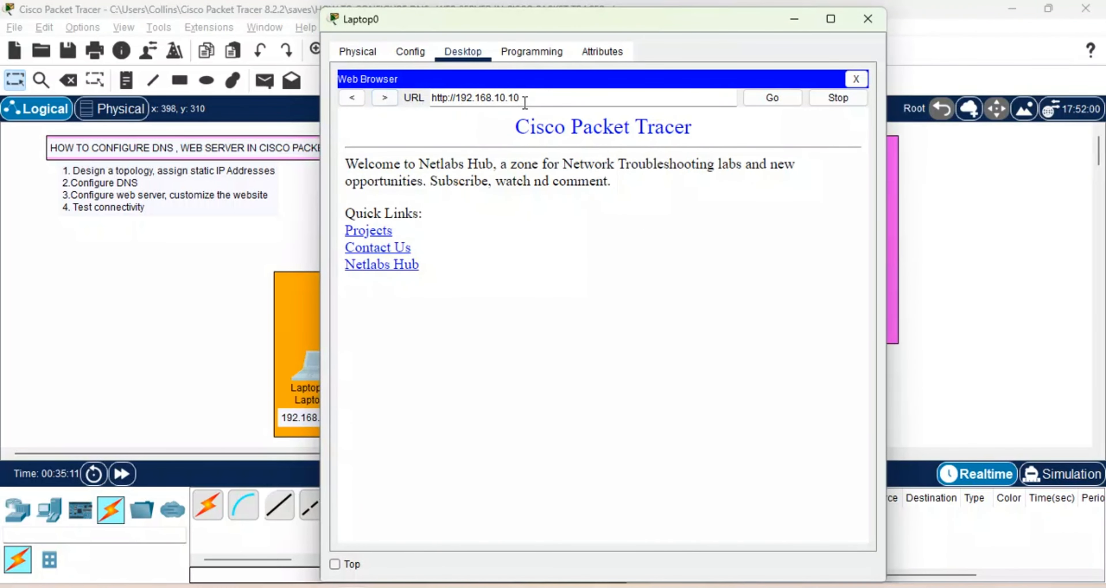
key(Return)
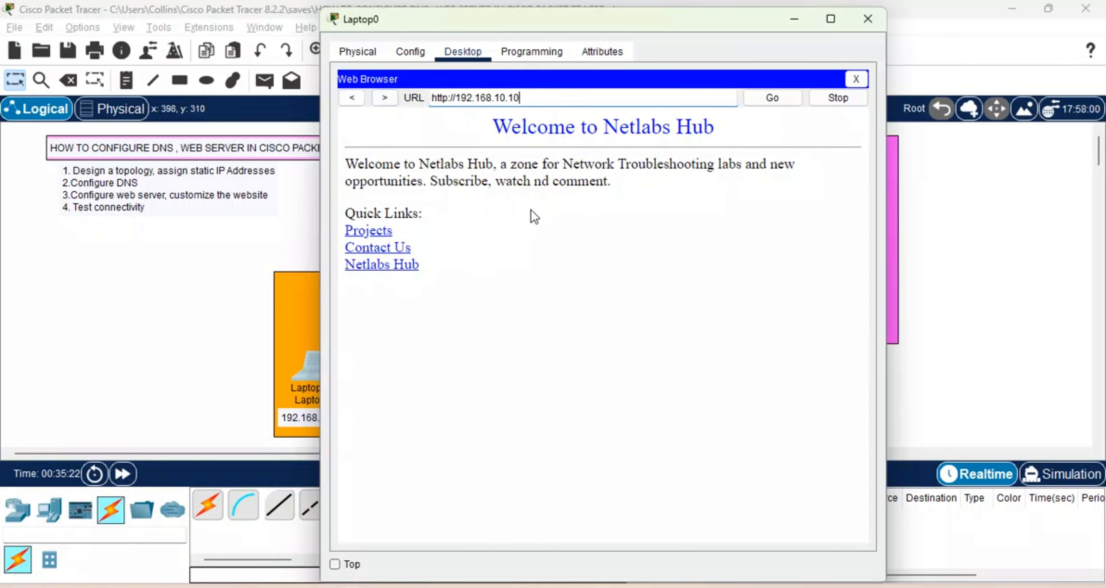
ctrl+scroll(474, 216, up, 3)
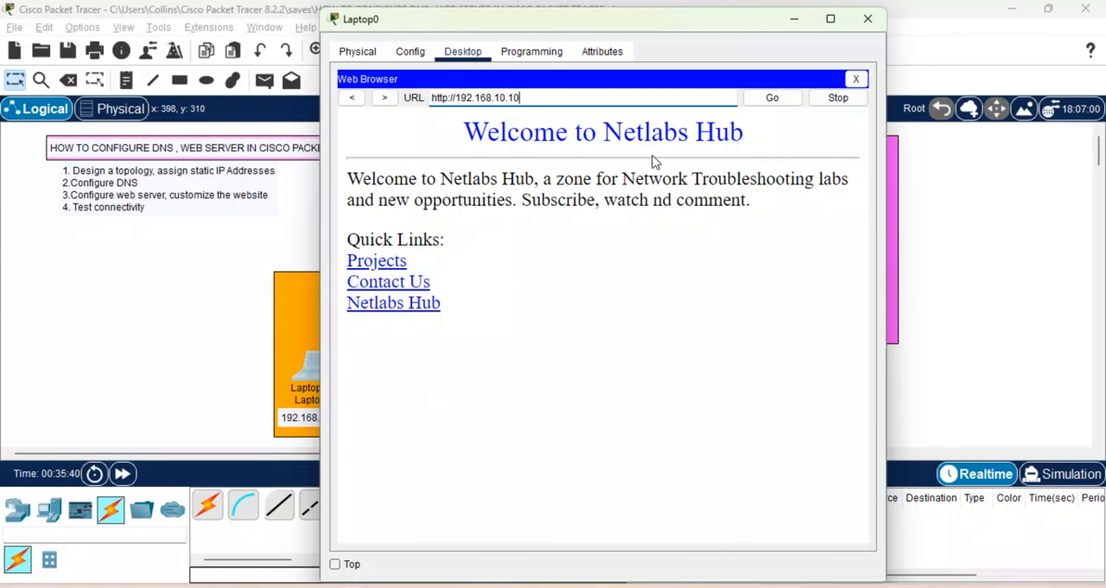
click(790, 26)
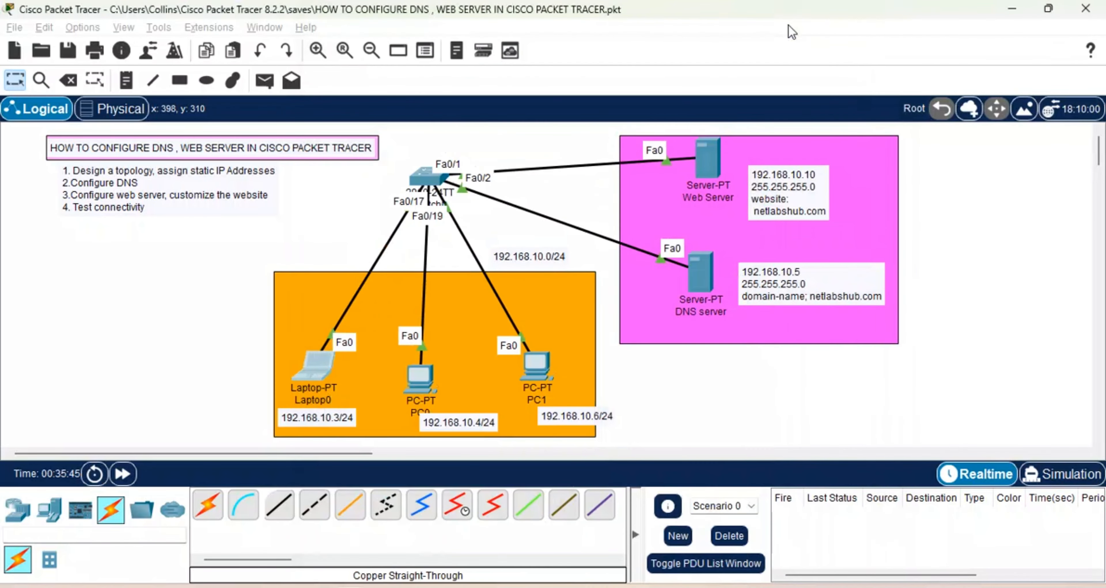